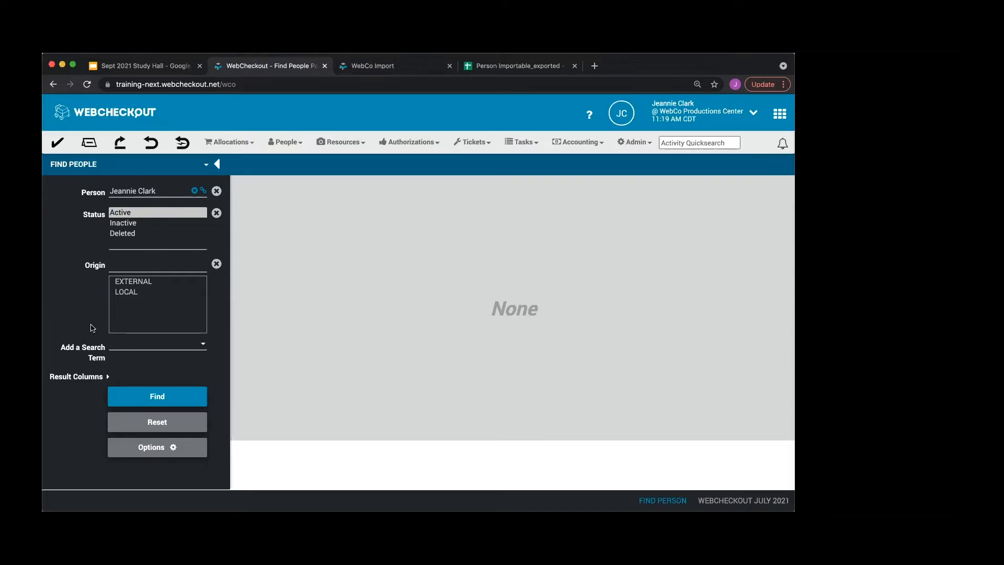
# - Include the Patron Class and Status columns in the people search results and run the search
pyautogui.click(72, 377)
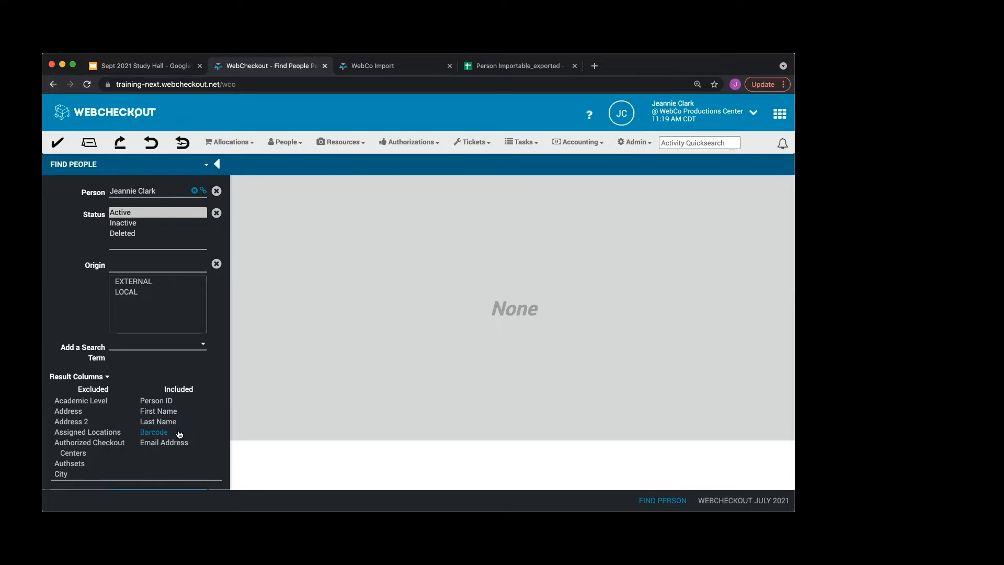
pyautogui.scroll(-4, 73, 449)
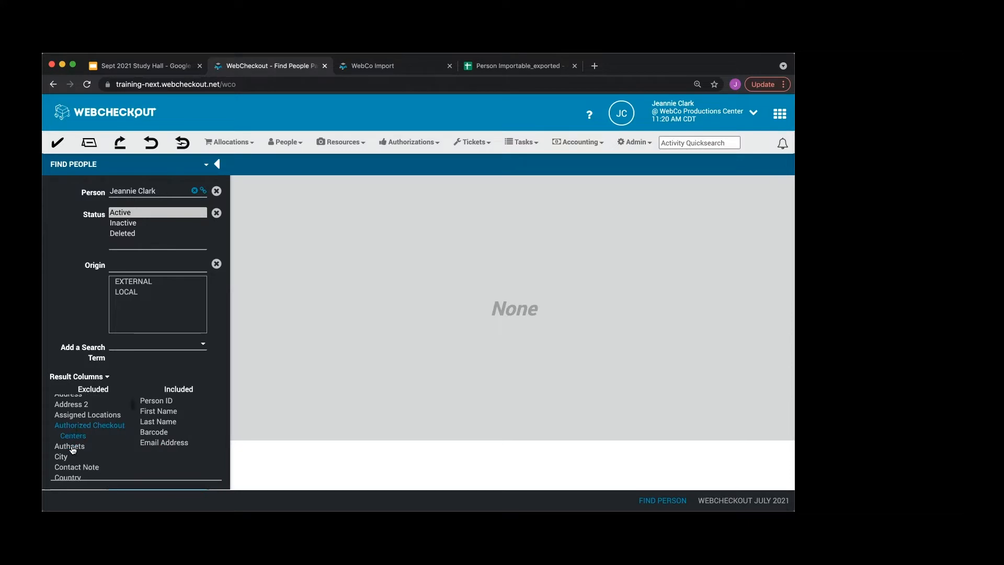
pyautogui.scroll(-6, 73, 448)
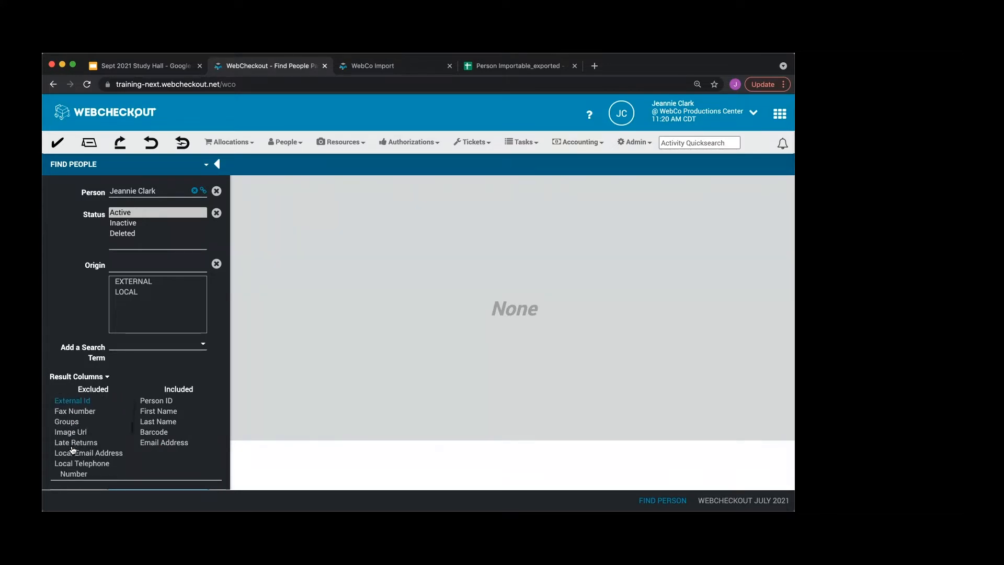
pyautogui.doubleClick(73, 446)
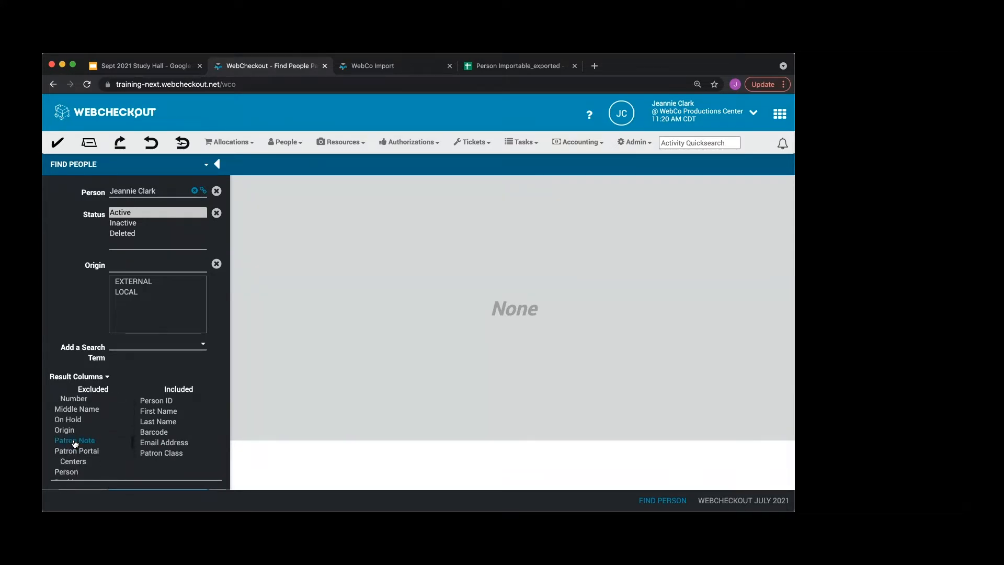
pyautogui.scroll(-3, 84, 452)
pyautogui.scroll(-3, 88, 454)
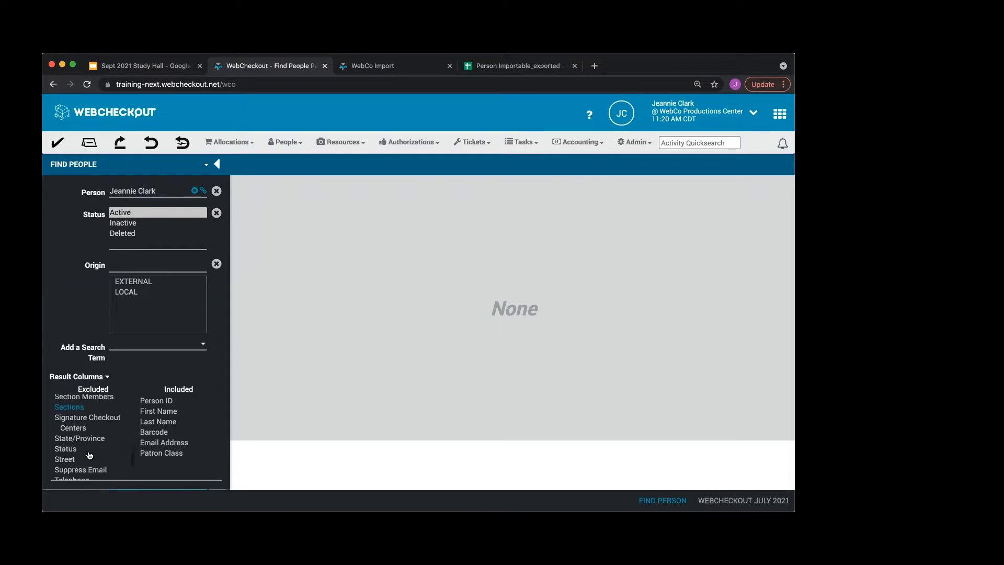
pyautogui.doubleClick(64, 449)
pyautogui.scroll(-2, 184, 470)
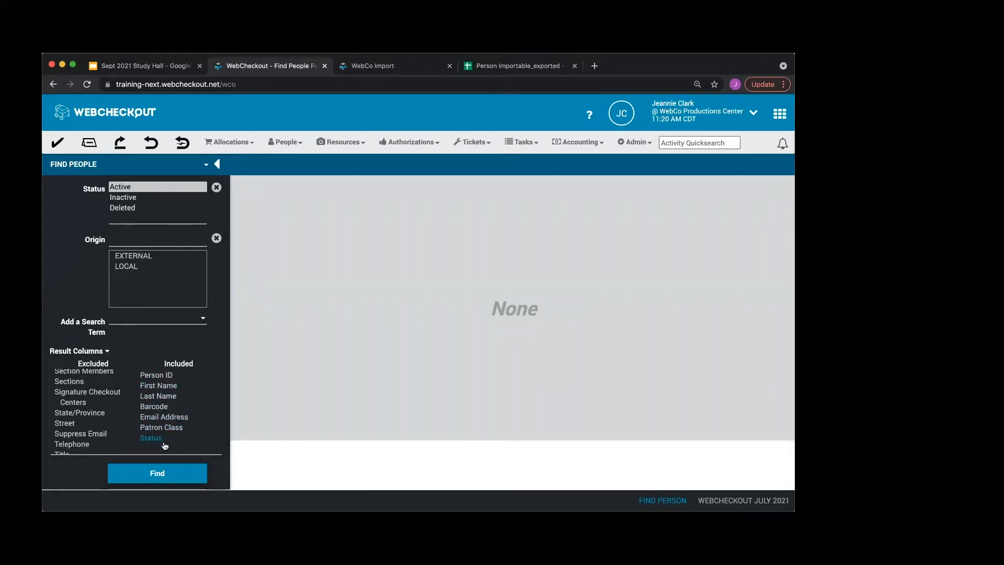
pyautogui.click(170, 473)
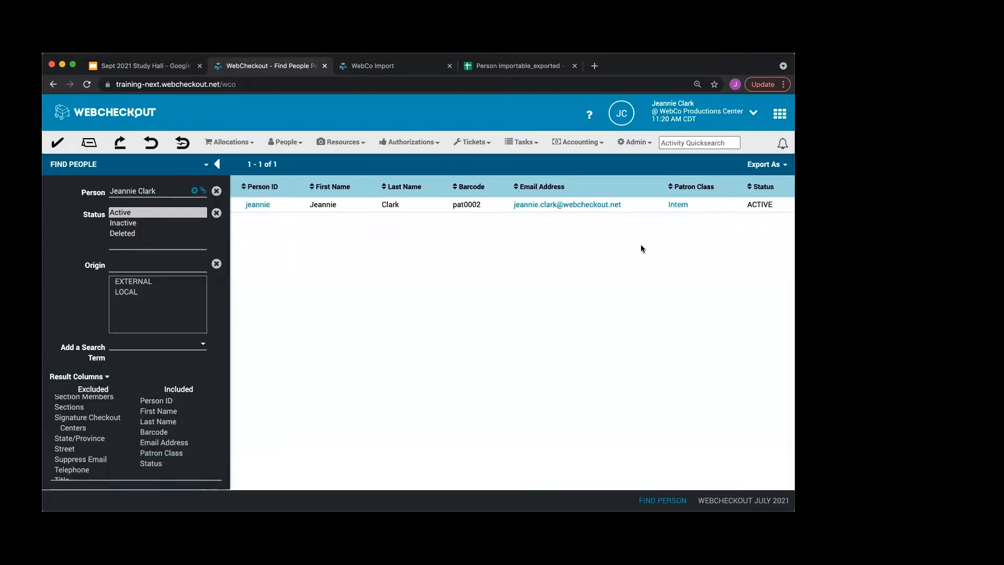
# - Export the people search results as an importable file
pyautogui.click(765, 164)
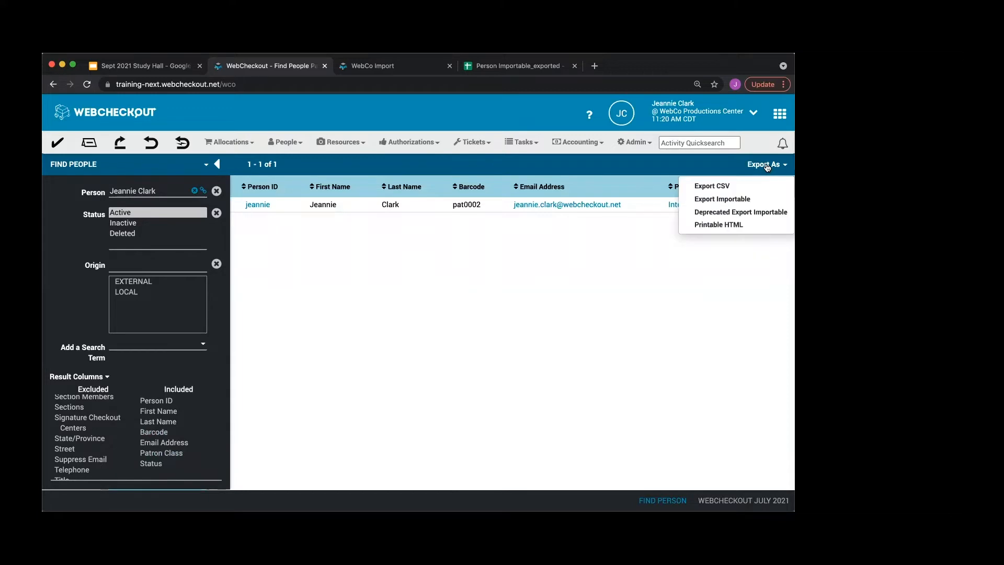
pyautogui.click(730, 200)
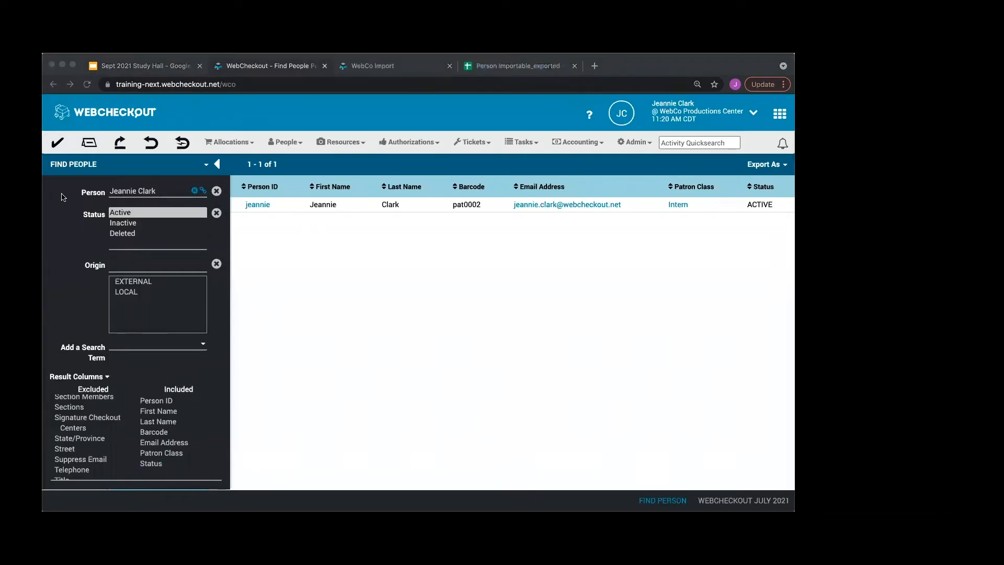
pyautogui.click(52, 195)
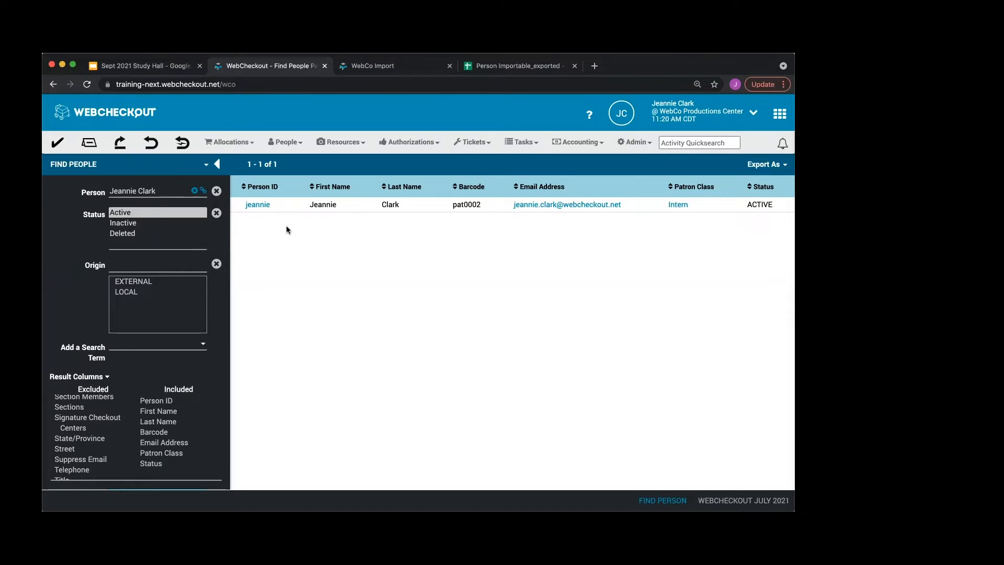
# - Switch to the Person Importable_exported spreadsheet in Google Sheets and view its available download formats
pyautogui.click(501, 69)
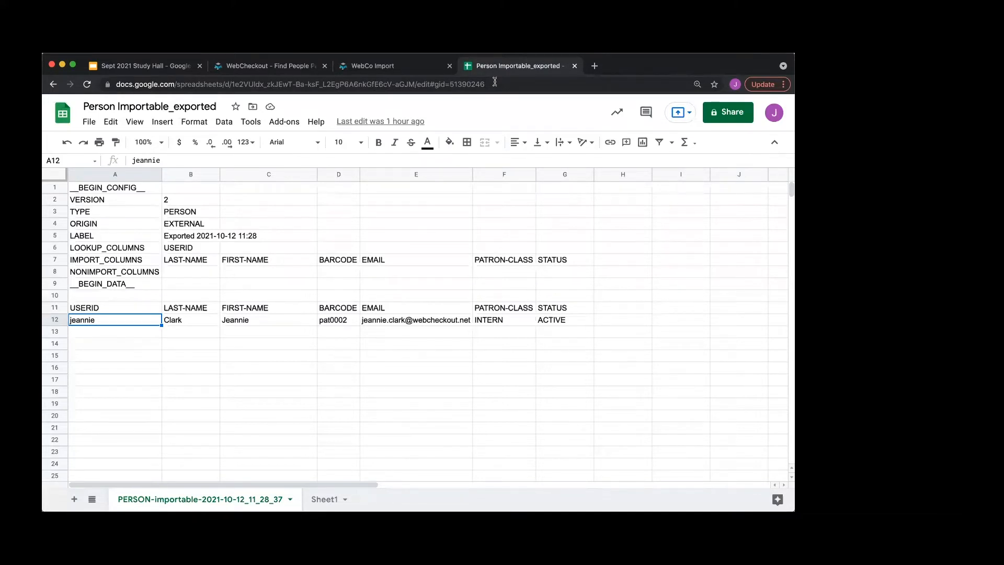
pyautogui.click(90, 123)
pyautogui.moveTo(130, 272)
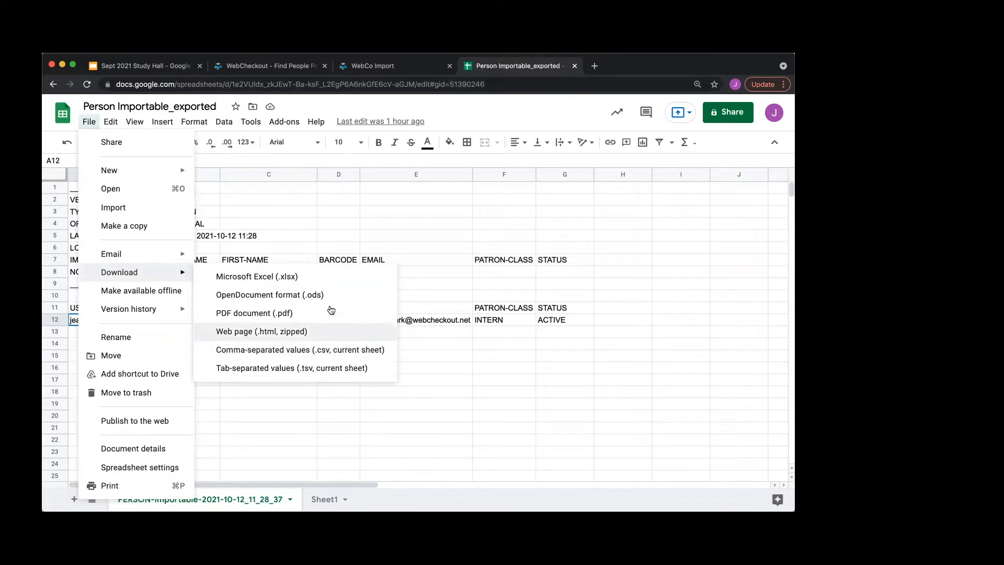
pyautogui.click(415, 238)
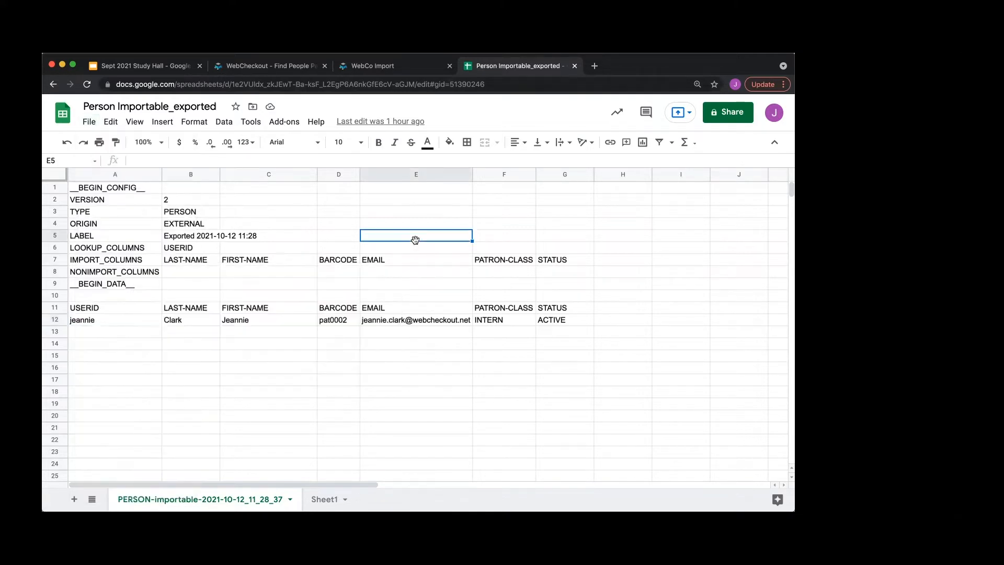
# - Examine the start of the config block: the __BEGIN_CONFIG__ marker and the VERSION, TYPE, ORIGIN and LABEL rows with their values
pyautogui.click(151, 188)
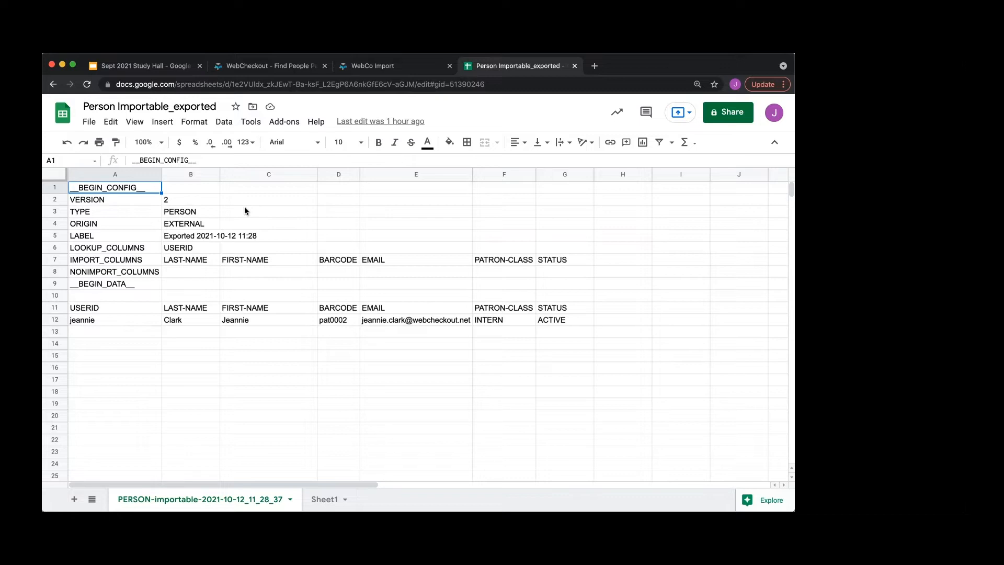
pyautogui.click(139, 201)
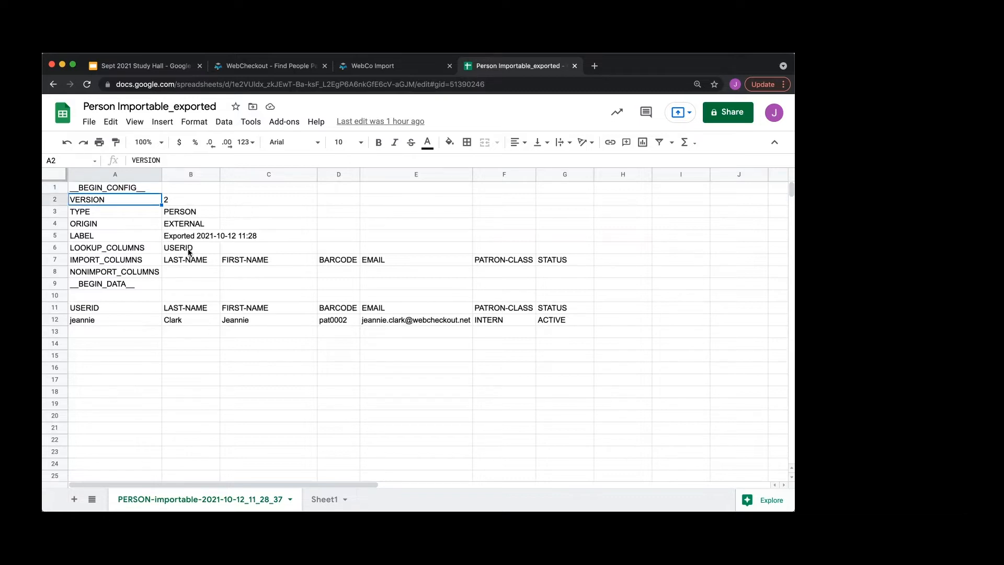
pyautogui.click(186, 203)
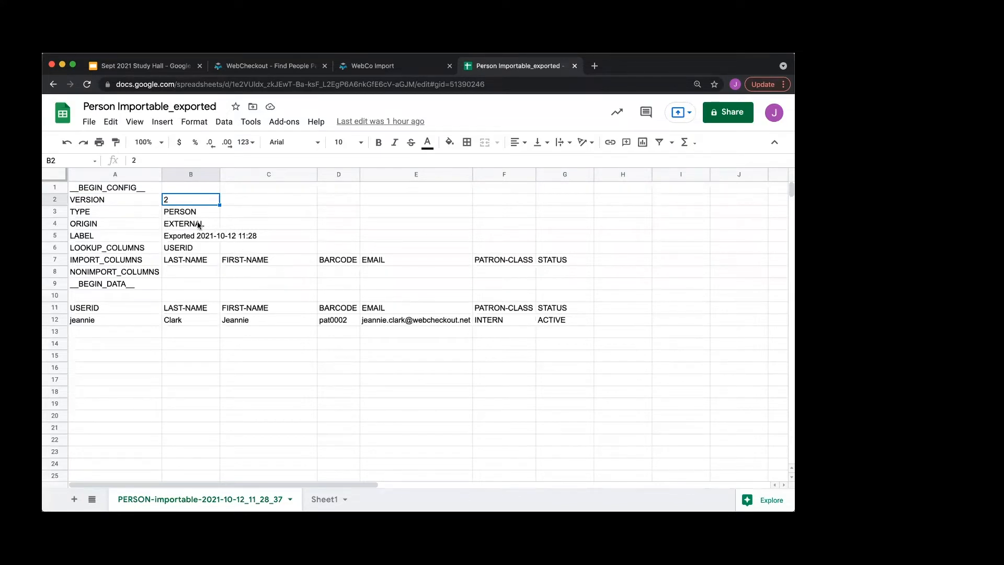
pyautogui.click(156, 214)
pyautogui.click(190, 215)
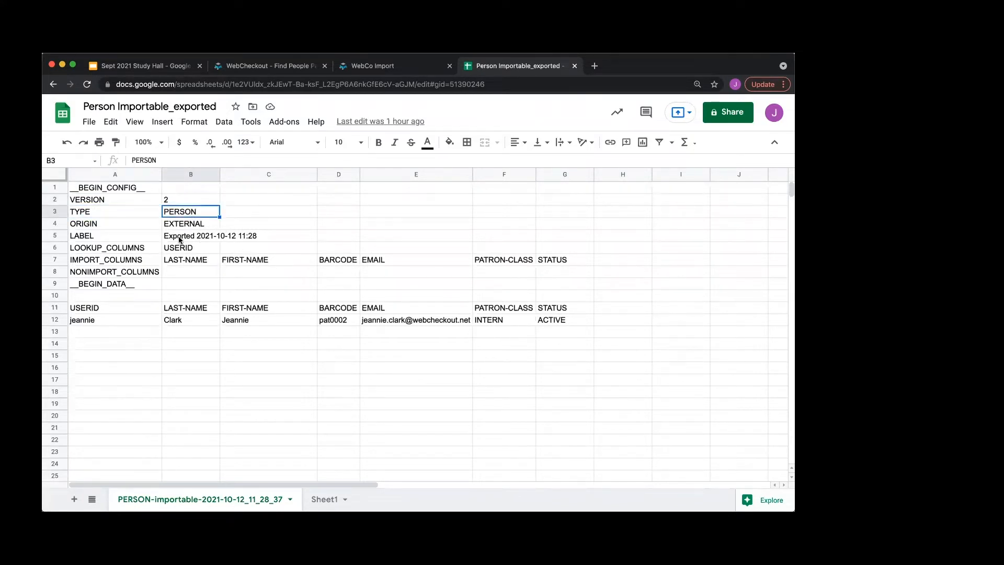
pyautogui.click(140, 225)
pyautogui.click(182, 225)
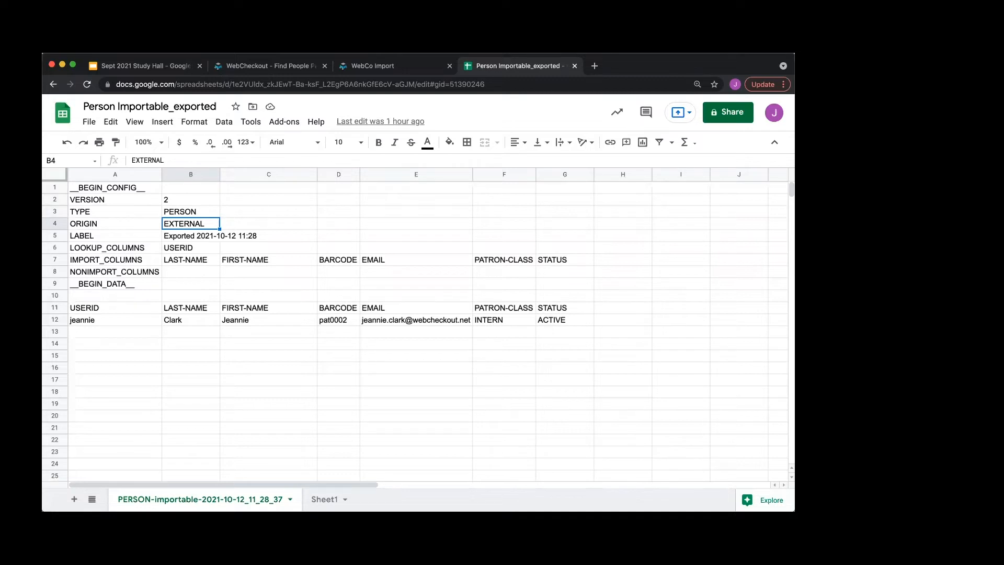
pyautogui.press('Down')
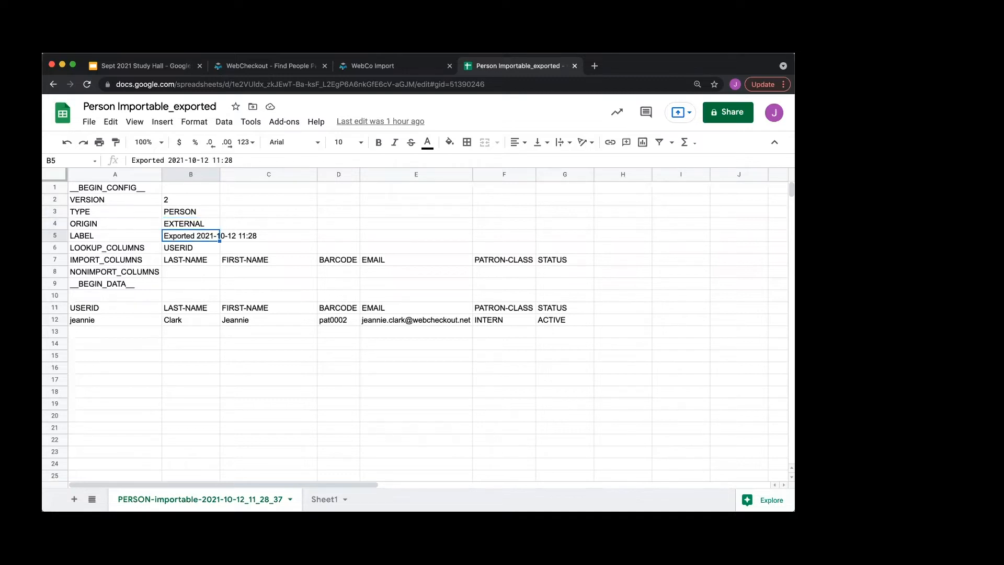
pyautogui.press('Left')
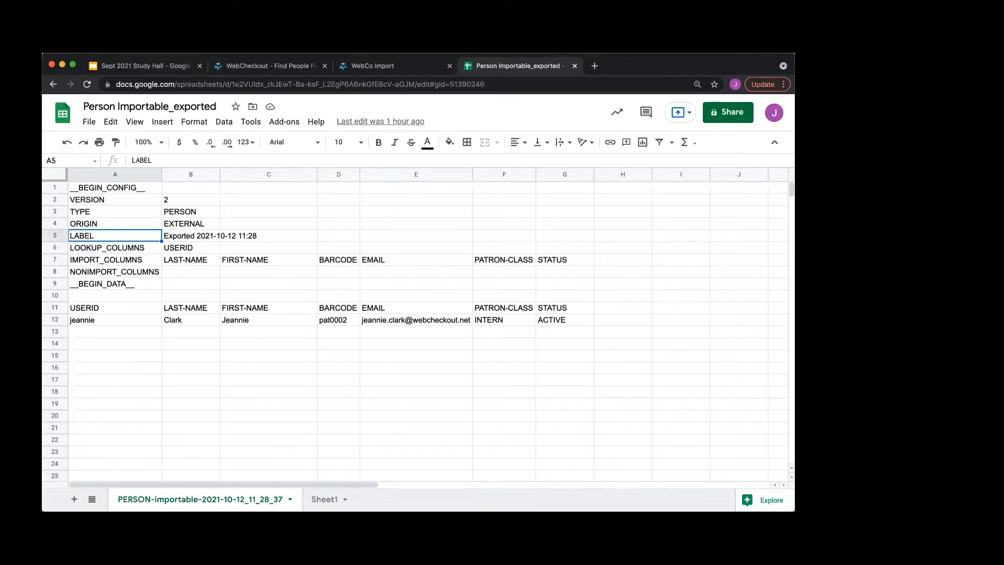
# - Examine the LOOKUP_COLUMNS and IMPORT_COLUMNS rows, selecting the import column names from LAST-NAME through STATUS in B7:G7
pyautogui.press('Down')
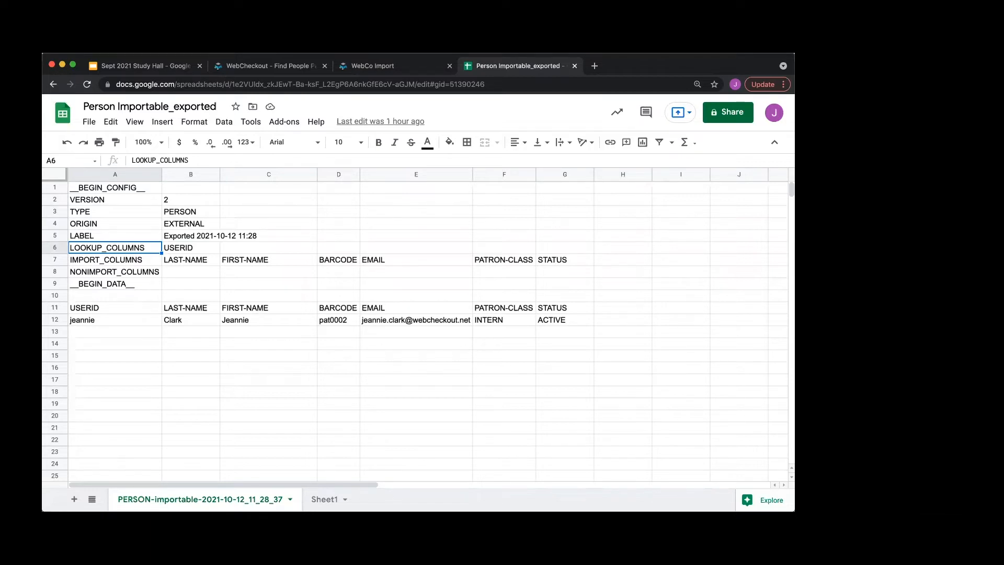
pyautogui.press('Right')
pyautogui.press('Down')
pyautogui.press('Left')
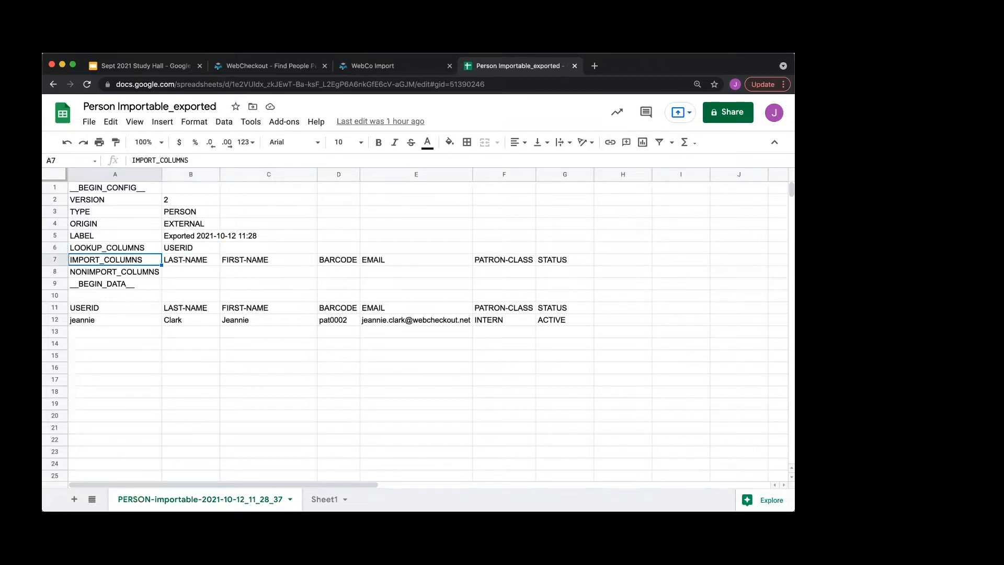
pyautogui.press('Right')
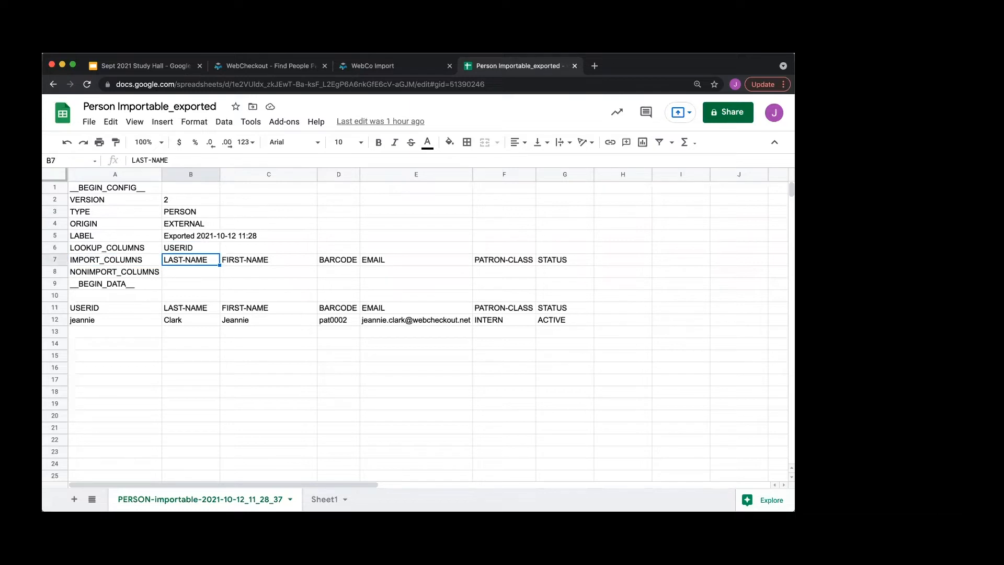
pyautogui.hotkey('shift', 'Right')
pyautogui.hotkey('shift', 'Right')
pyautogui.hotkey('shift', 'Right')
pyautogui.hotkey('shift', 'Right')
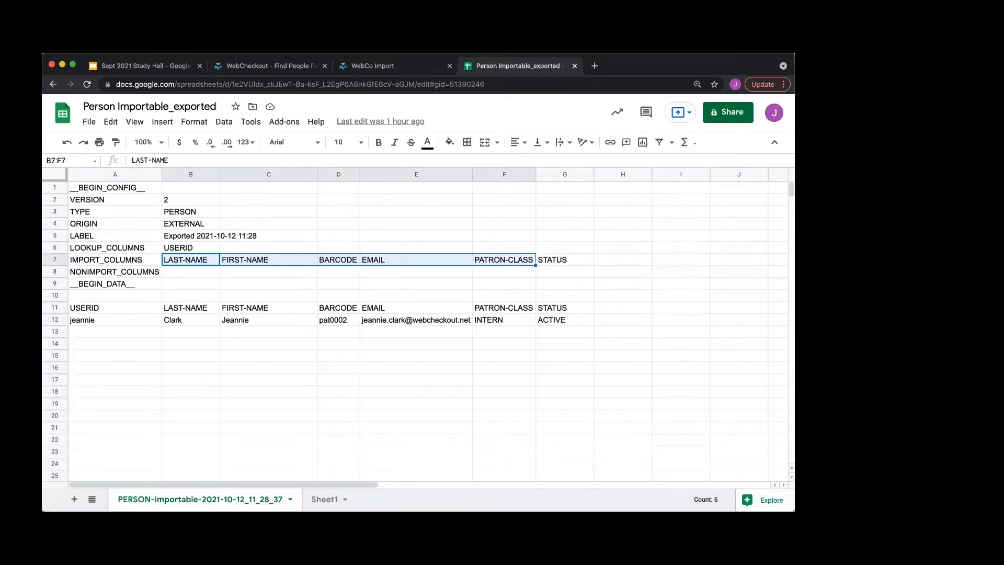
pyautogui.hotkey('shift', 'Right')
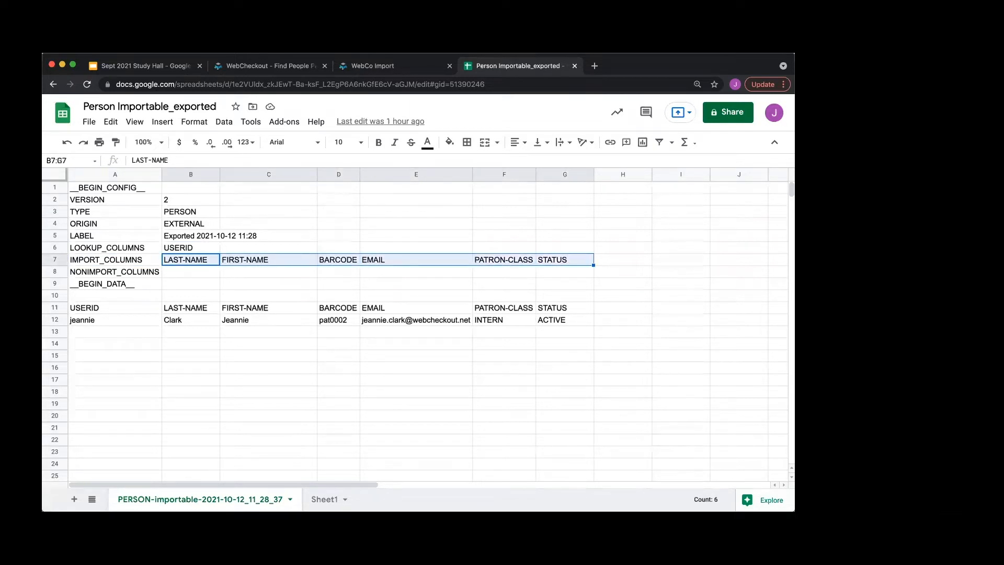
# - Compare the spreadsheet's import columns with the included result columns of the WebCheckout people search, then return to the spreadsheet
pyautogui.click(272, 70)
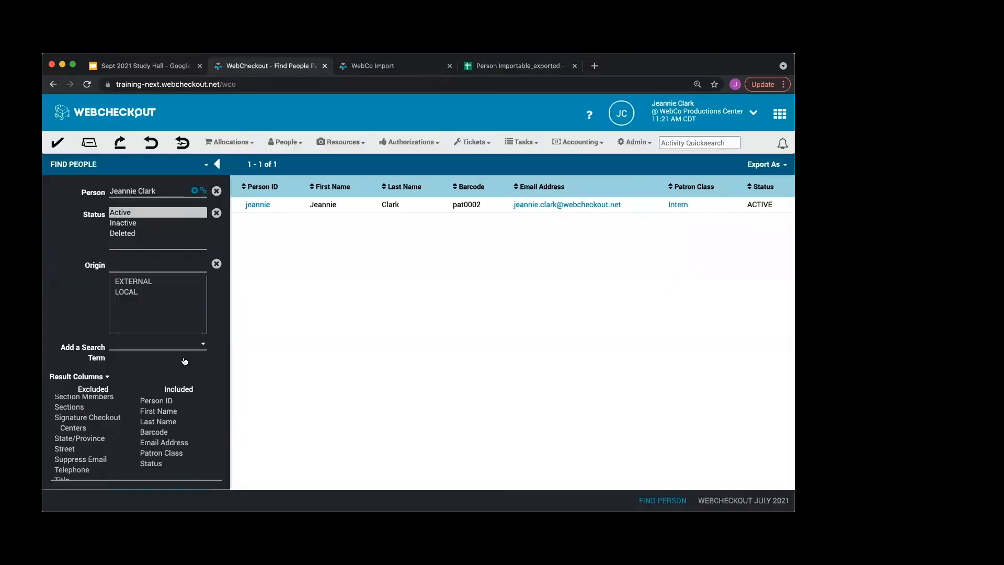
pyautogui.click(151, 463)
pyautogui.click(502, 67)
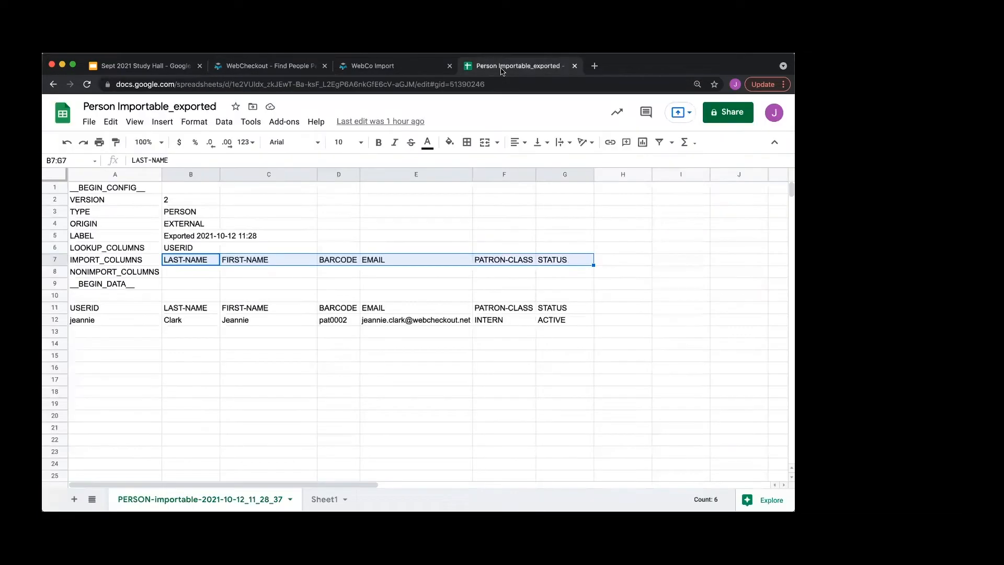
# - Examine the NONIMPORT_COLUMNS row and the __BEGIN_DATA__ marker below the config rows
pyautogui.click(143, 273)
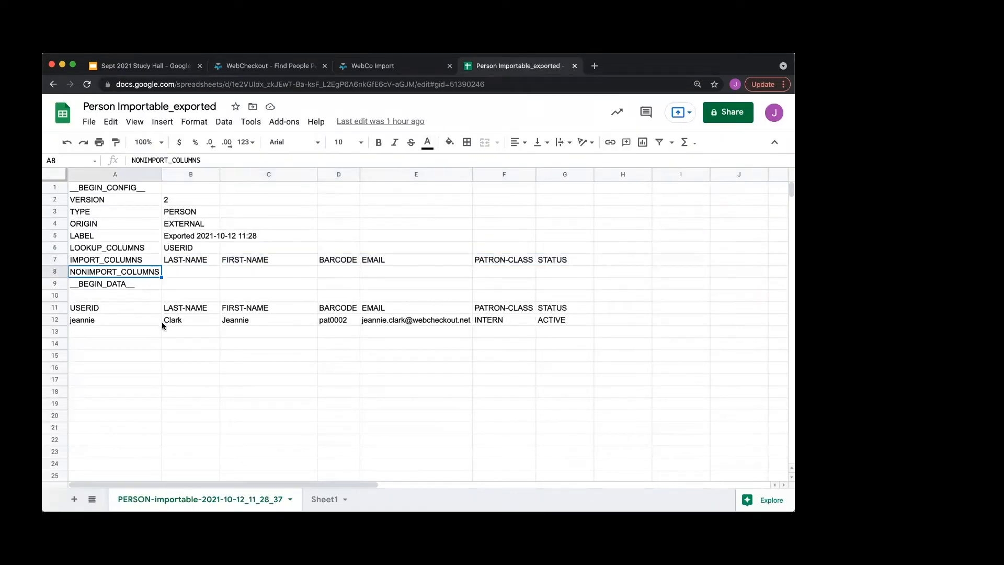
pyautogui.click(136, 234)
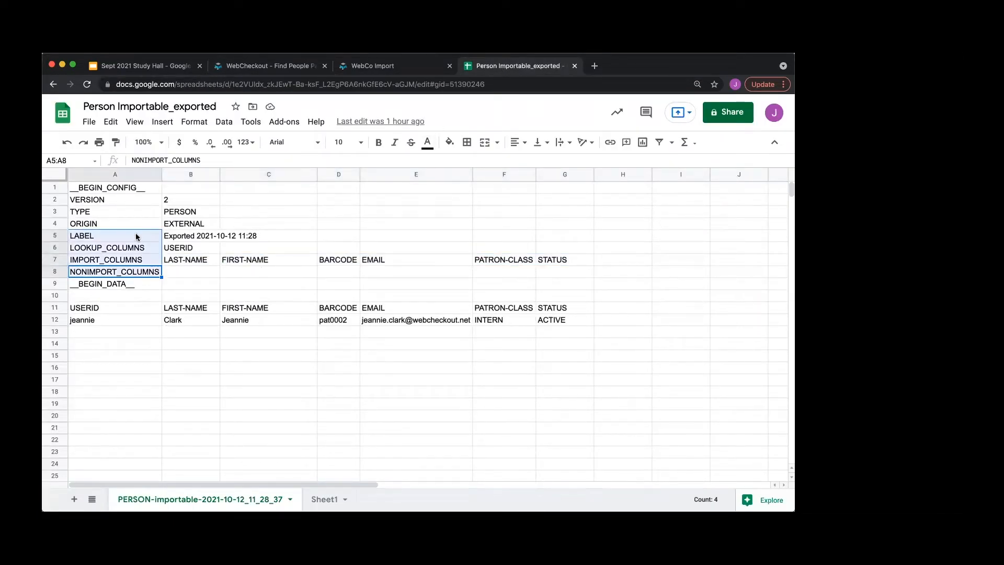
pyautogui.click(135, 274)
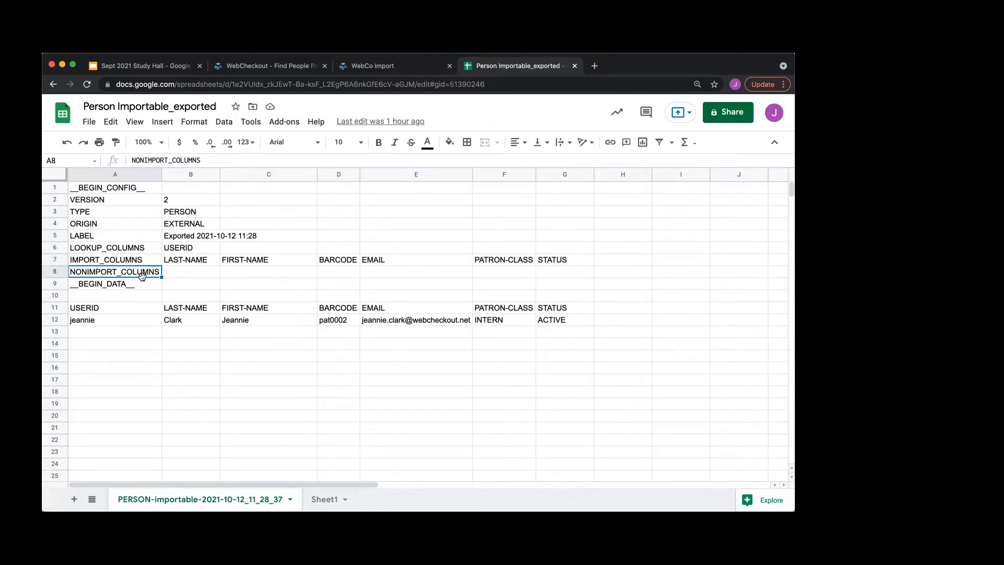
pyautogui.click(142, 284)
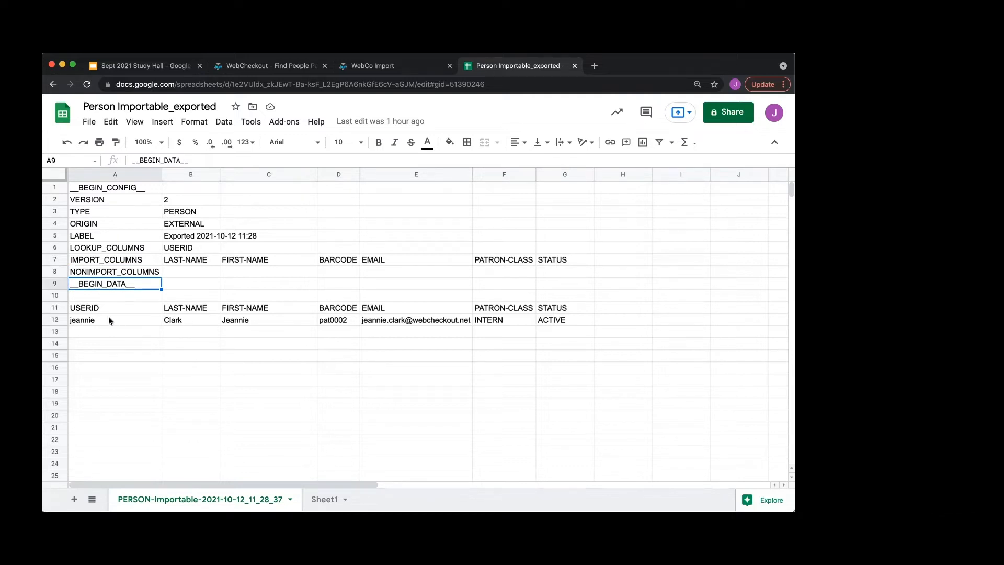
# - Examine the data section's column headers in row 11 and the user ID of the person record in row 12
pyautogui.click(61, 309)
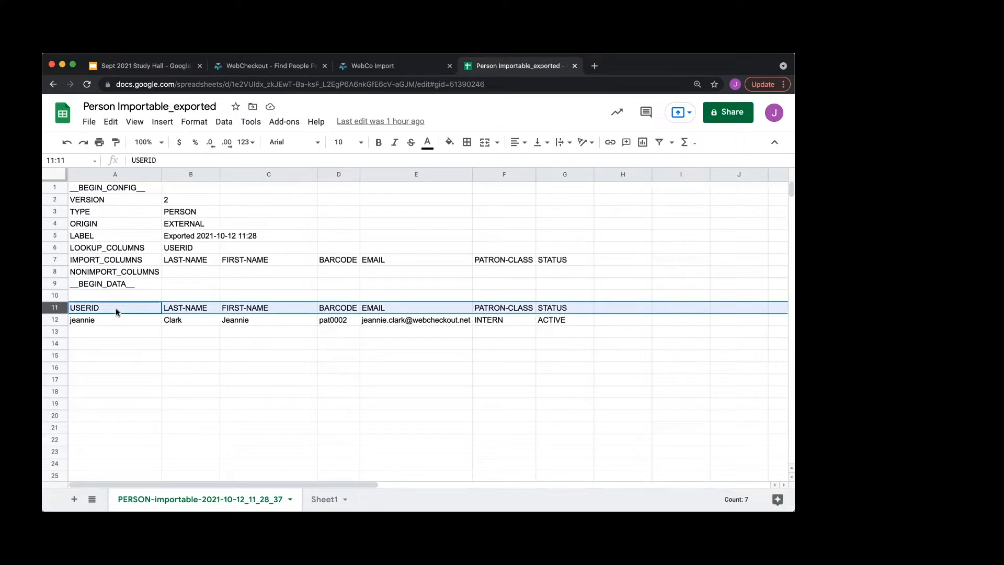
pyautogui.click(120, 310)
pyautogui.click(193, 309)
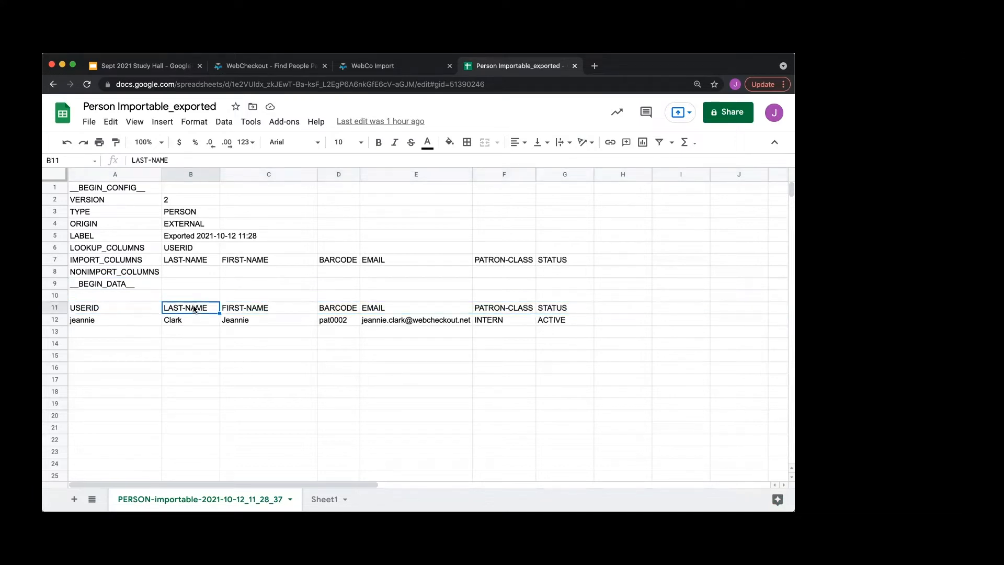
pyautogui.moveTo(194, 309); pyautogui.dragTo(505, 308)
pyautogui.click(267, 309)
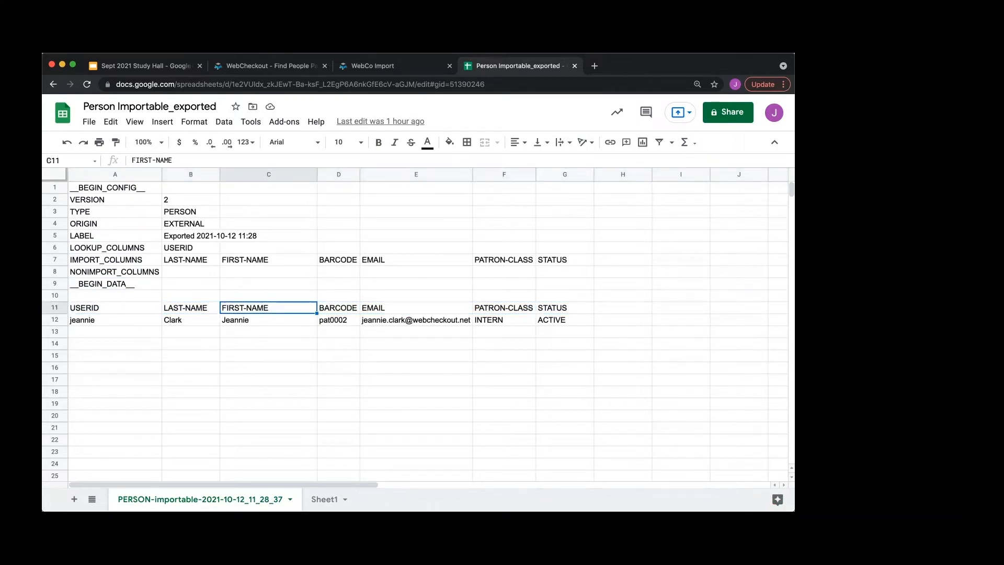
pyautogui.click(99, 319)
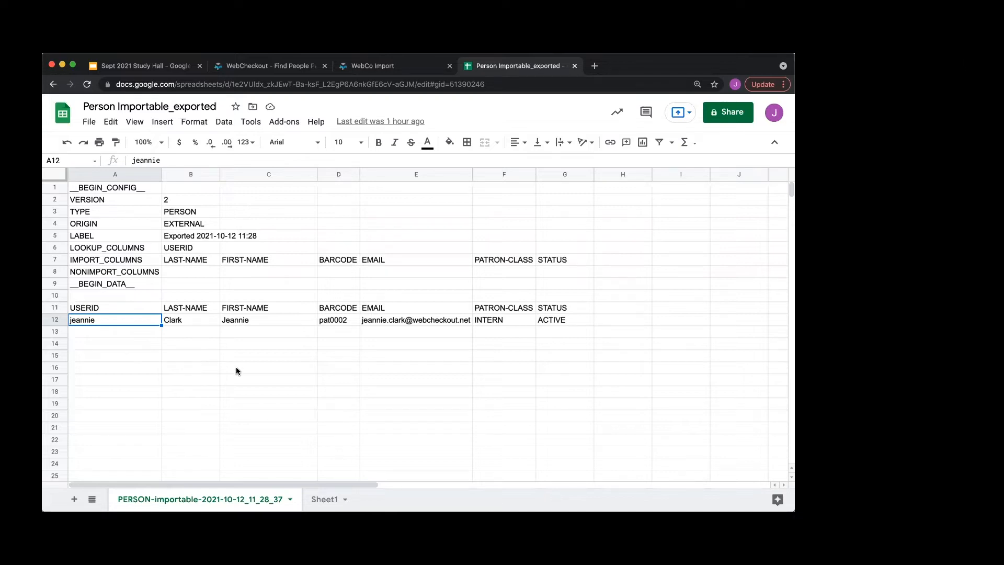
# - Copy all the person rows from Sheet1 and paste them over the data starting at A12 of the PERSON-importable sheet
pyautogui.click(324, 499)
pyautogui.click(234, 240)
pyautogui.press('super+a')
pyautogui.press('super+c')
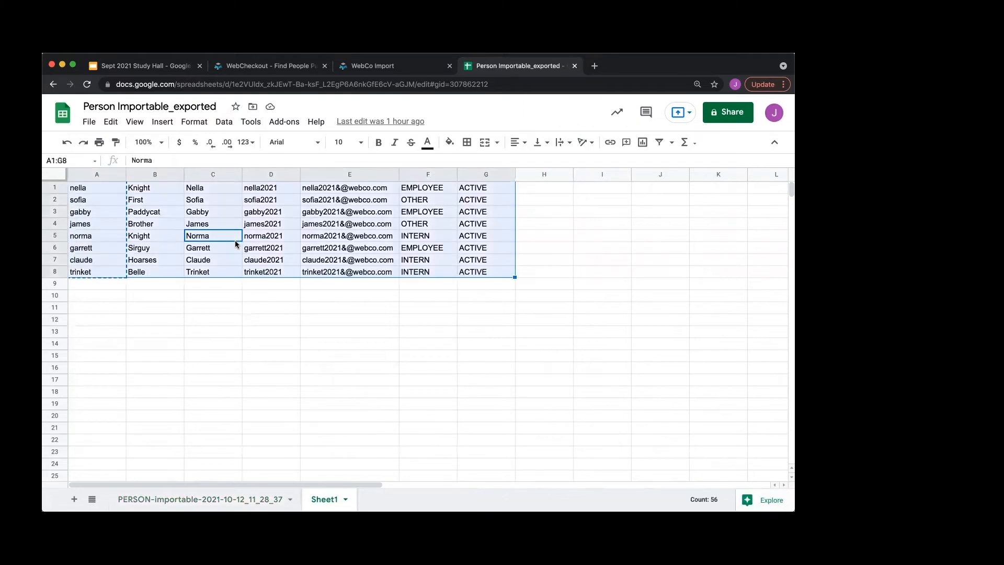
pyautogui.click(200, 499)
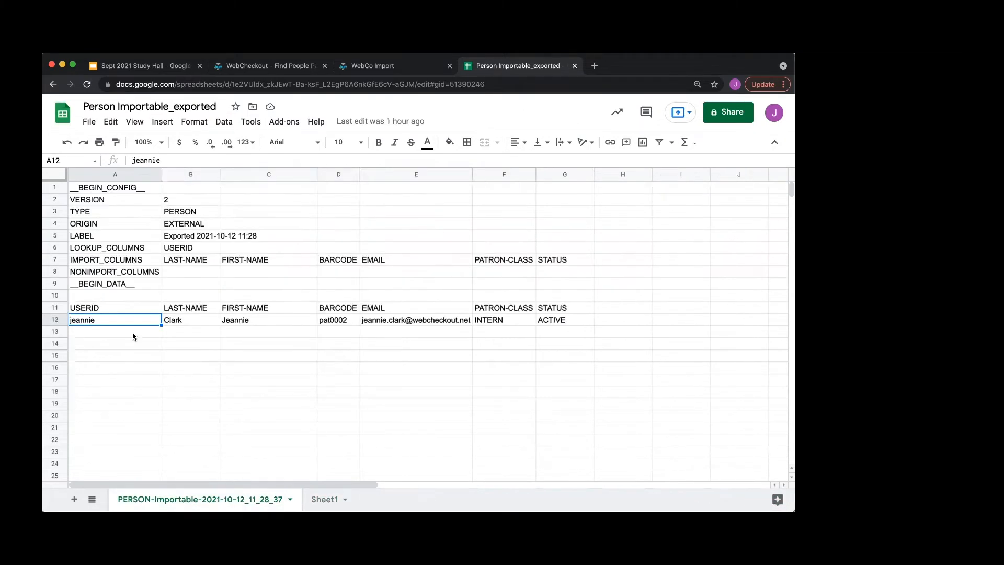
pyautogui.press('super+v')
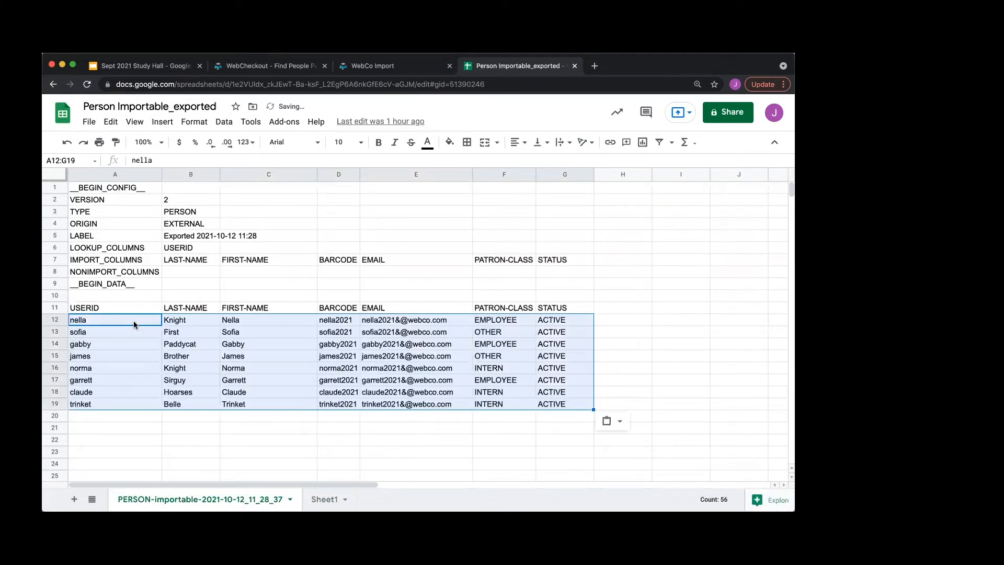
# - Download the PERSON-importable sheet as a comma-separated values (.csv) file
pyautogui.click(89, 121)
pyautogui.moveTo(137, 281)
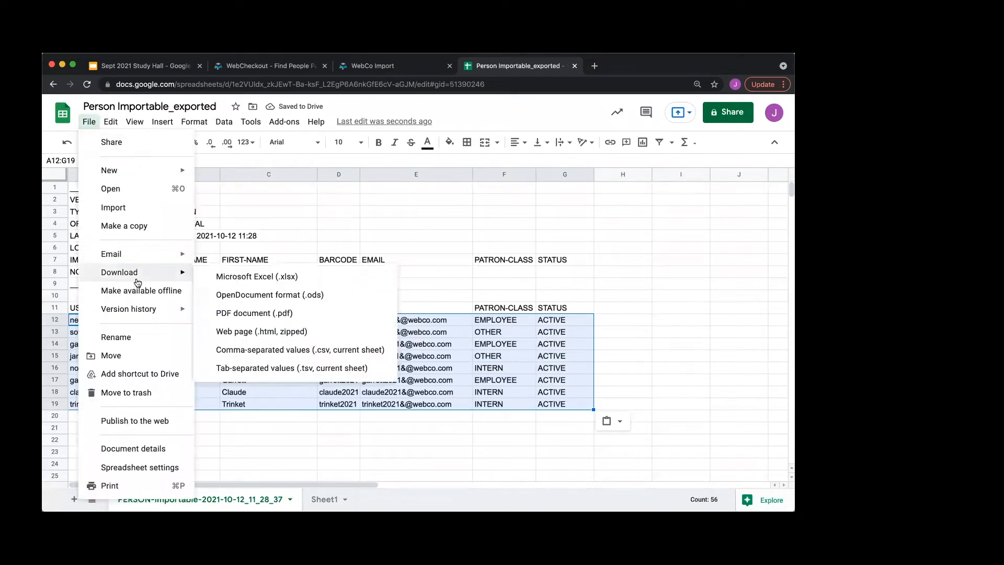
pyautogui.click(337, 349)
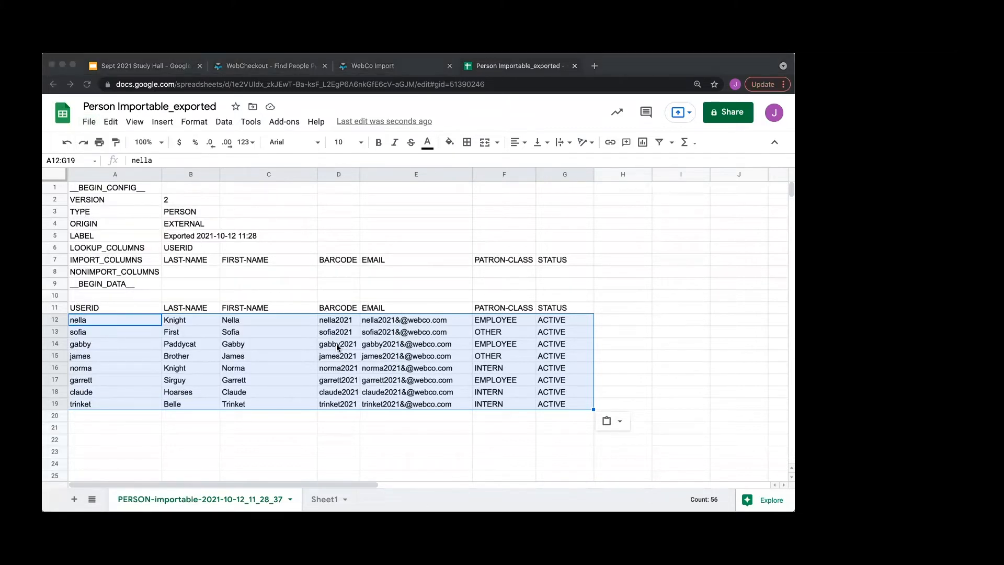
pyautogui.click(57, 227)
# - Switch to WebCheckout Data Import and add "Person Importable_exported - PERSON-importable-2021-10-12_11_28_37 (1).csv" to the import session
pyautogui.click(247, 67)
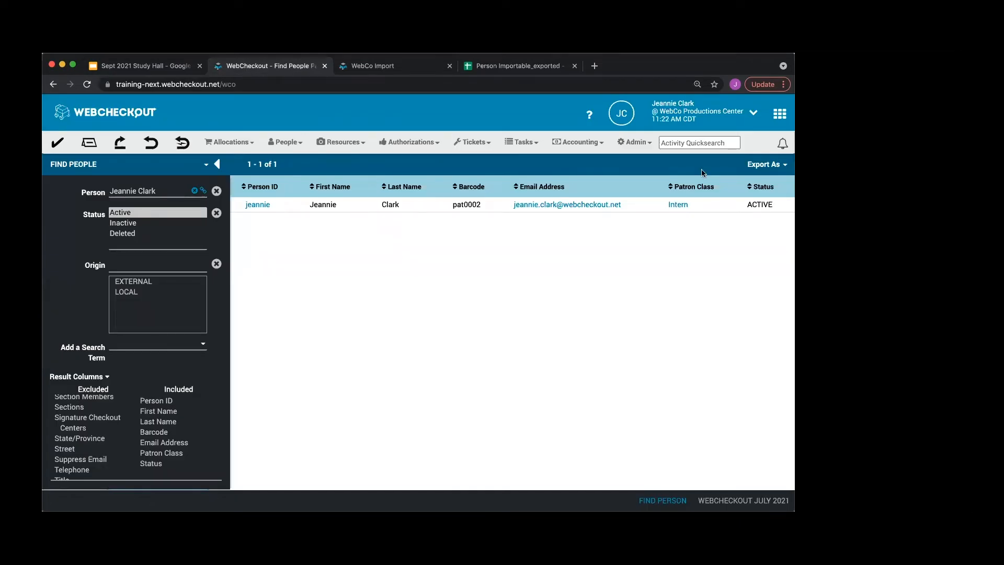
pyautogui.click(781, 116)
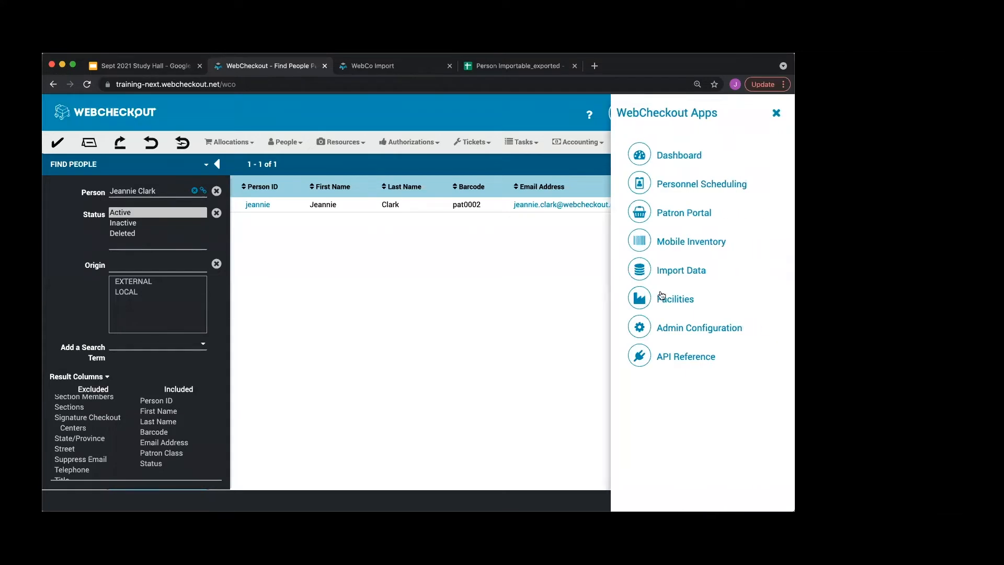
pyautogui.click(393, 70)
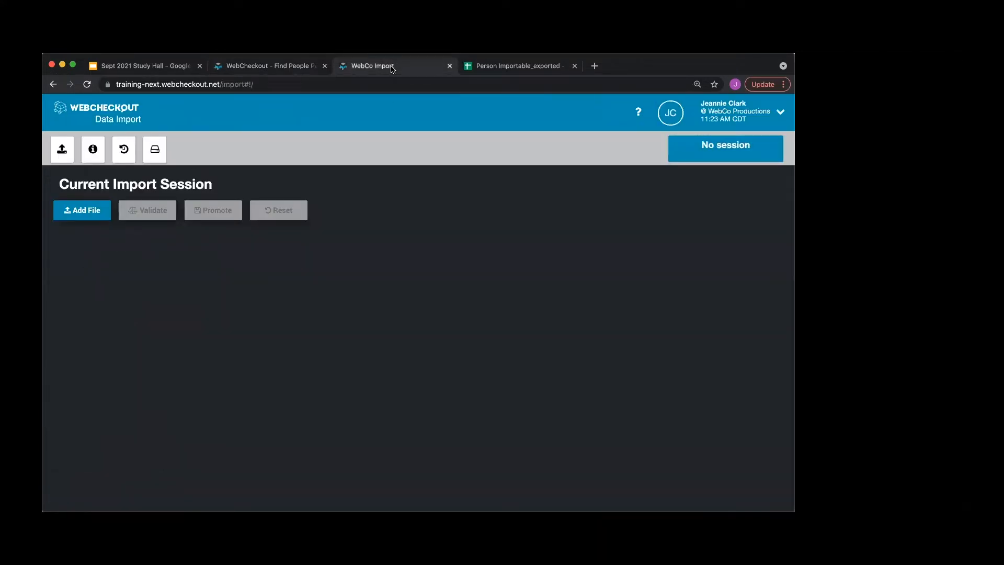
pyautogui.click(97, 214)
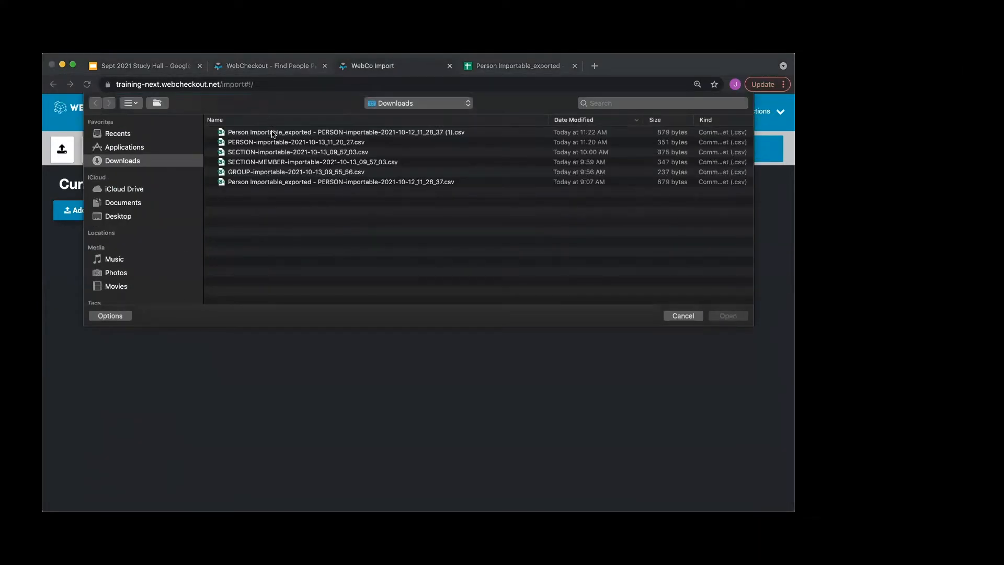
pyautogui.click(273, 135)
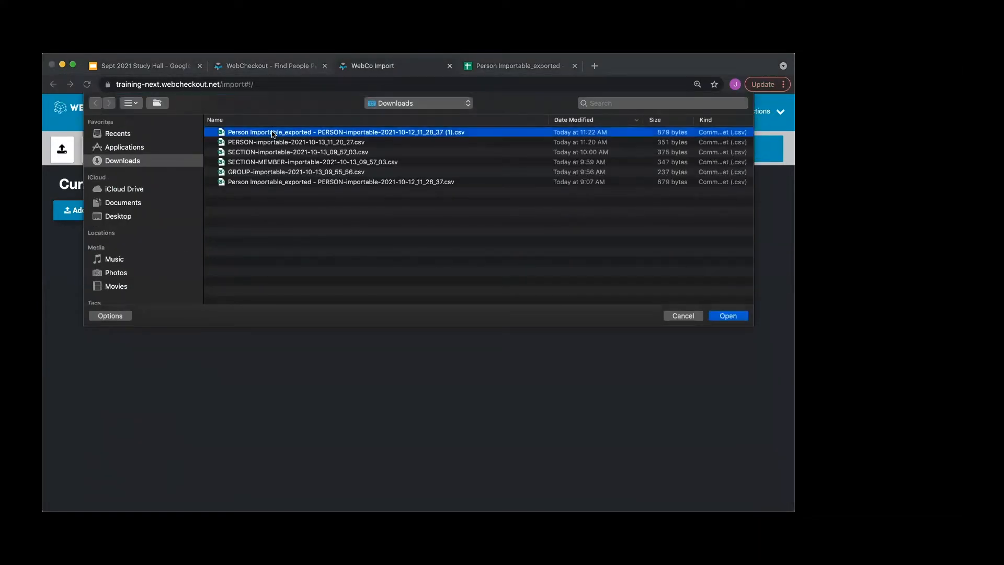
pyautogui.click(745, 318)
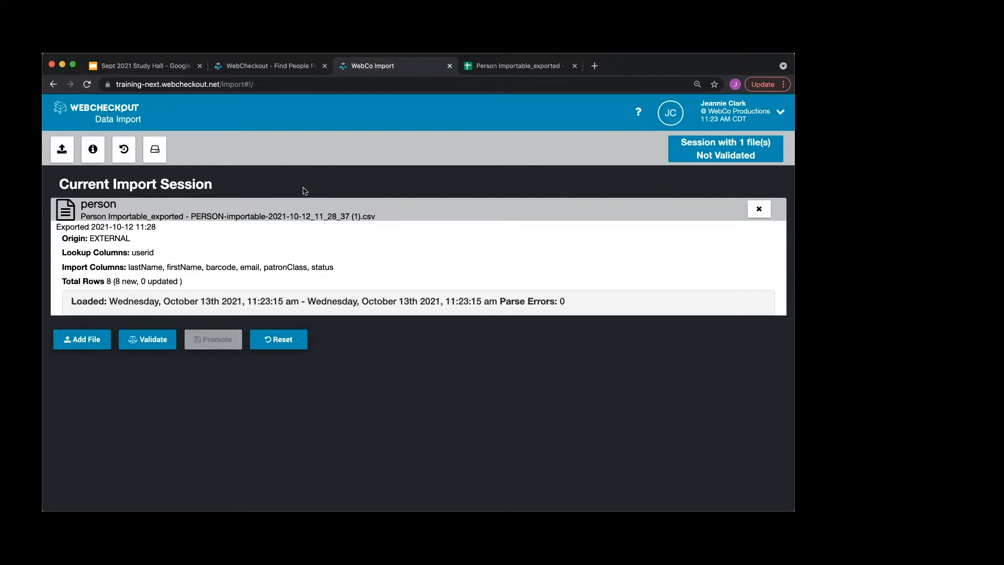
# - Check the import session against the spreadsheet's person rows, then validate and promote the person file
pyautogui.click(515, 66)
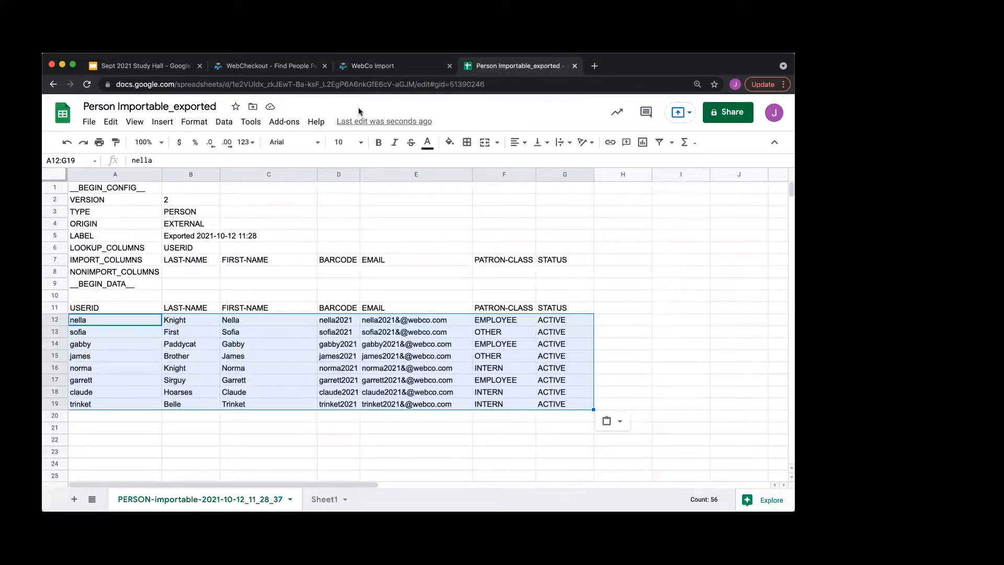
pyautogui.click(359, 68)
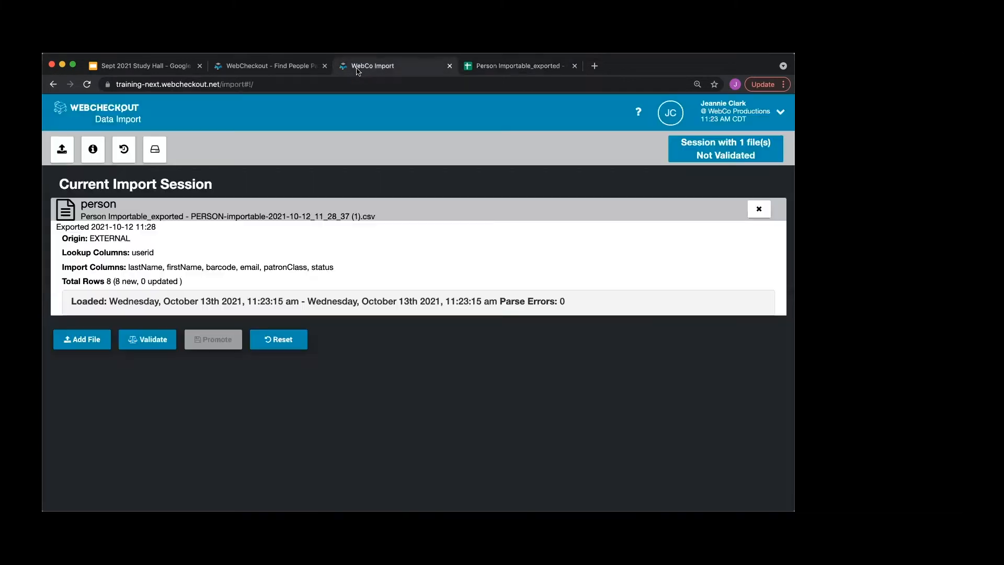
pyautogui.click(145, 345)
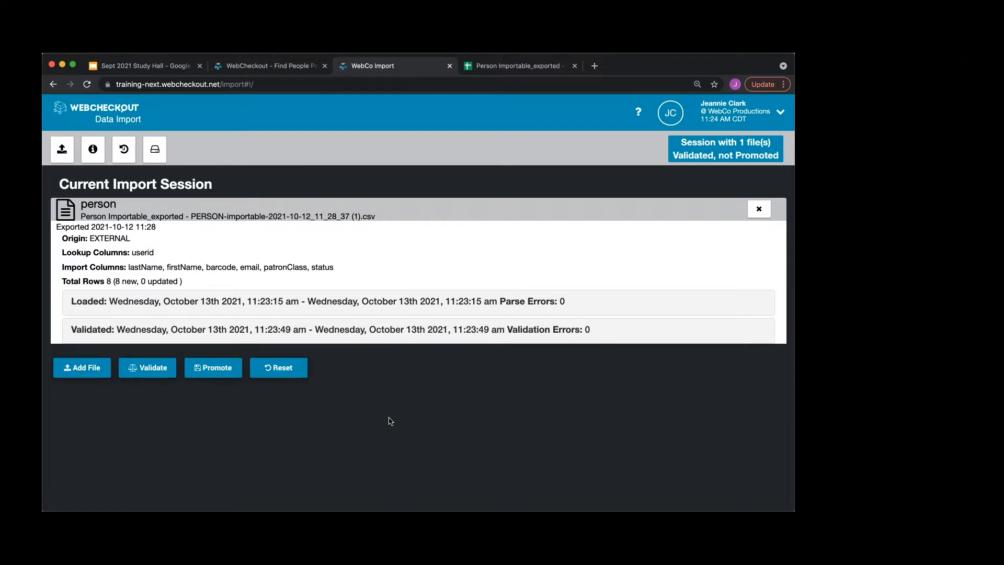
pyautogui.click(216, 373)
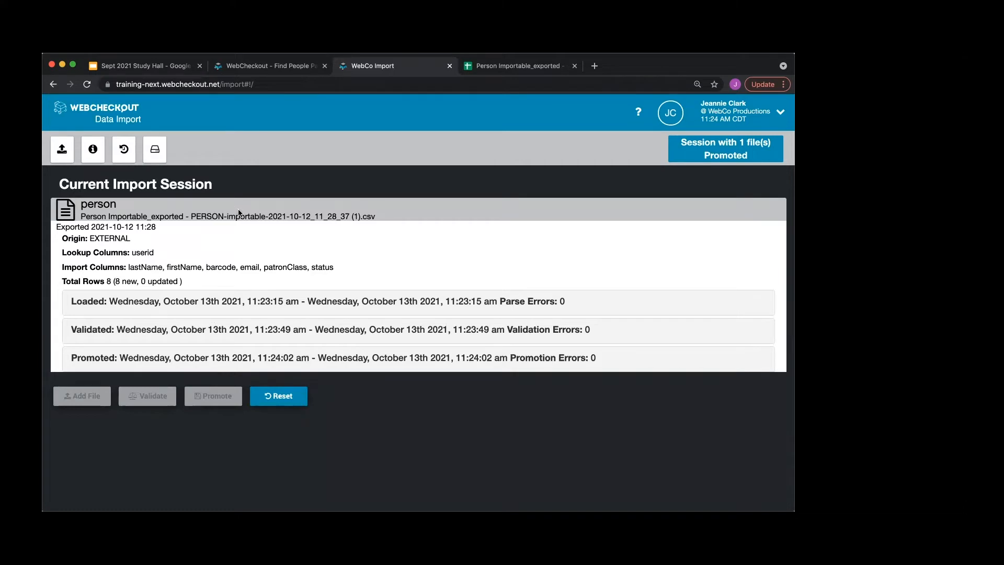
# - Clear the person filter in the WebCheckout people search and enter the user ID from the spreadsheet's cell A12
pyautogui.click(257, 67)
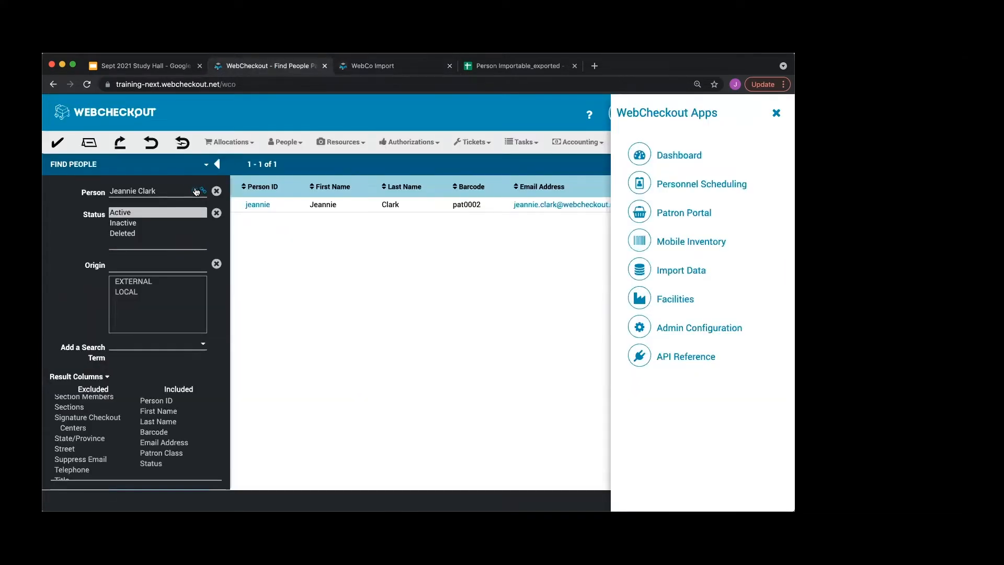
pyautogui.click(195, 191)
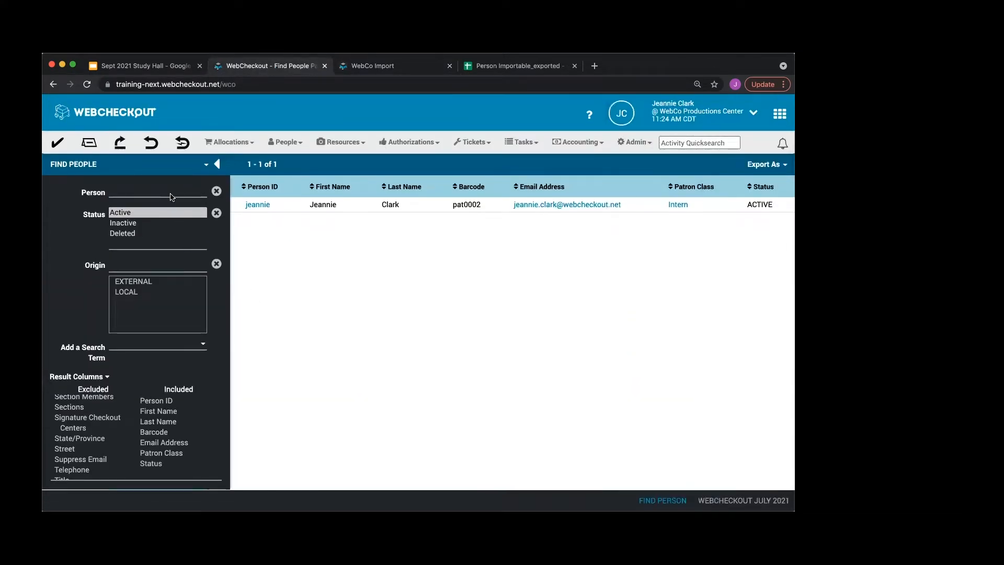
pyautogui.click(473, 65)
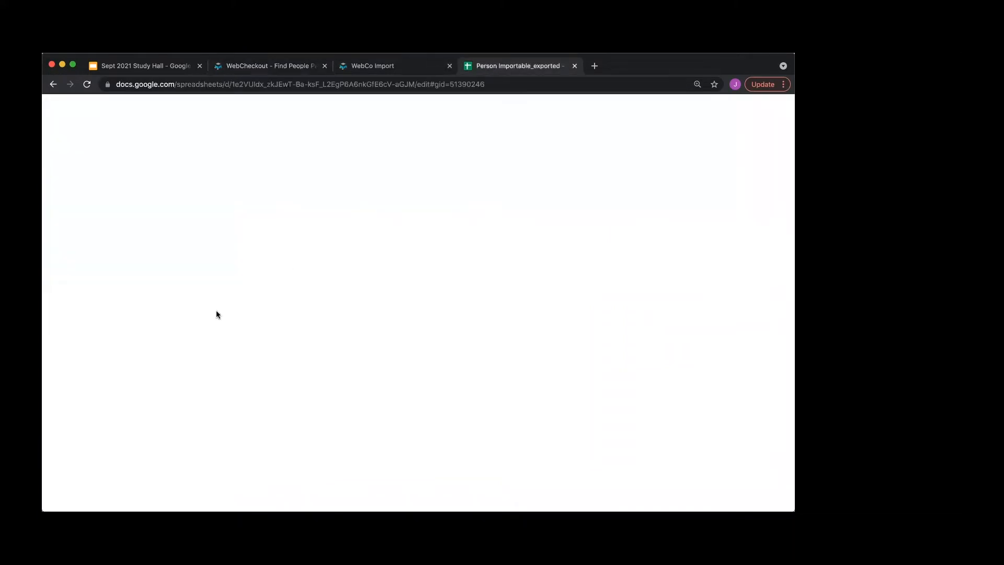
pyautogui.click(144, 320)
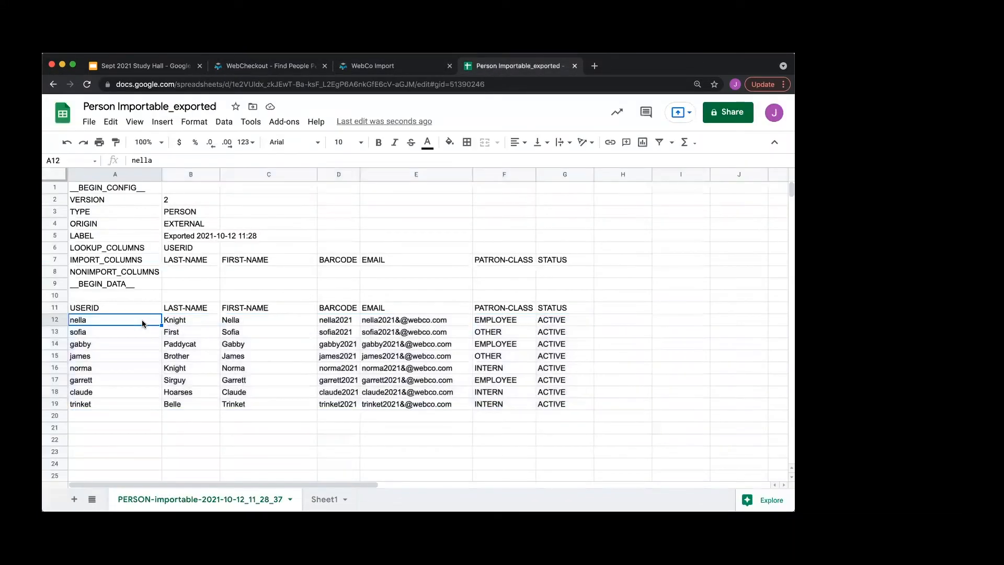
pyautogui.click(280, 66)
pyautogui.click(144, 191)
pyautogui.write('nella')
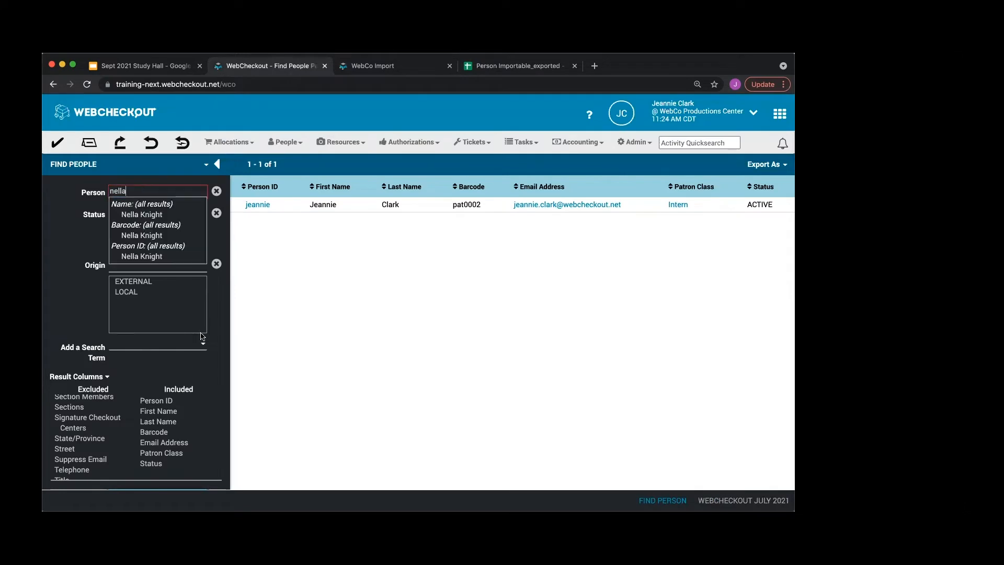
pyautogui.scroll(-3, 157, 314)
pyautogui.scroll(3, 162, 293)
pyautogui.scroll(-3, 193, 339)
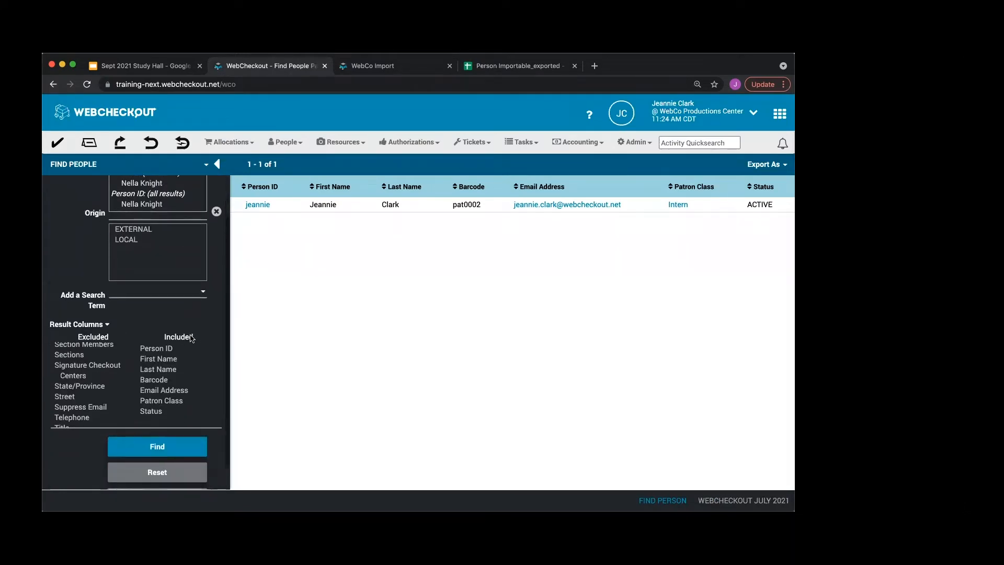
# - Replace the person search term with the shared barcode text 2021 and find the matching active people
pyautogui.click(505, 65)
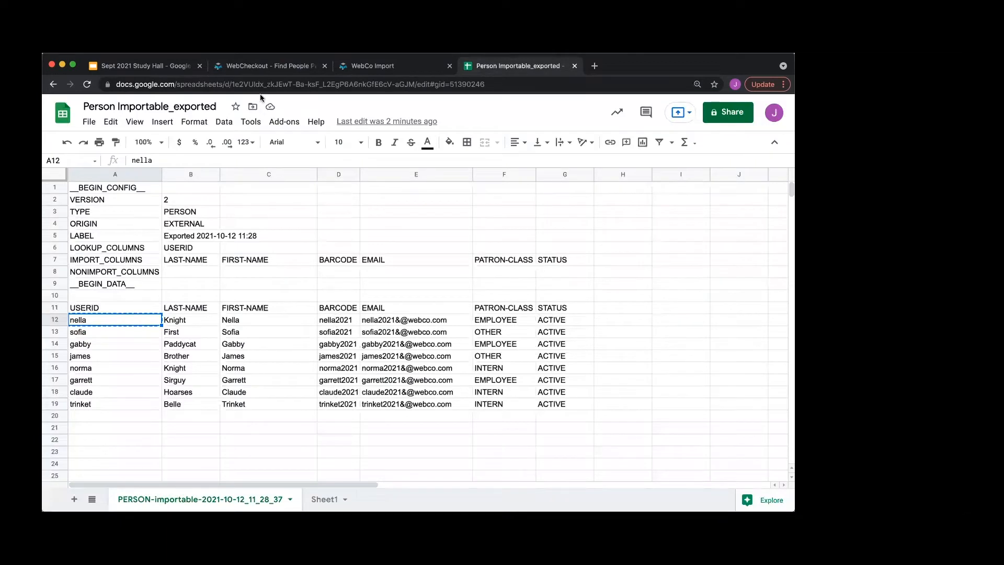
pyautogui.click(257, 68)
pyautogui.scroll(3, 142, 194)
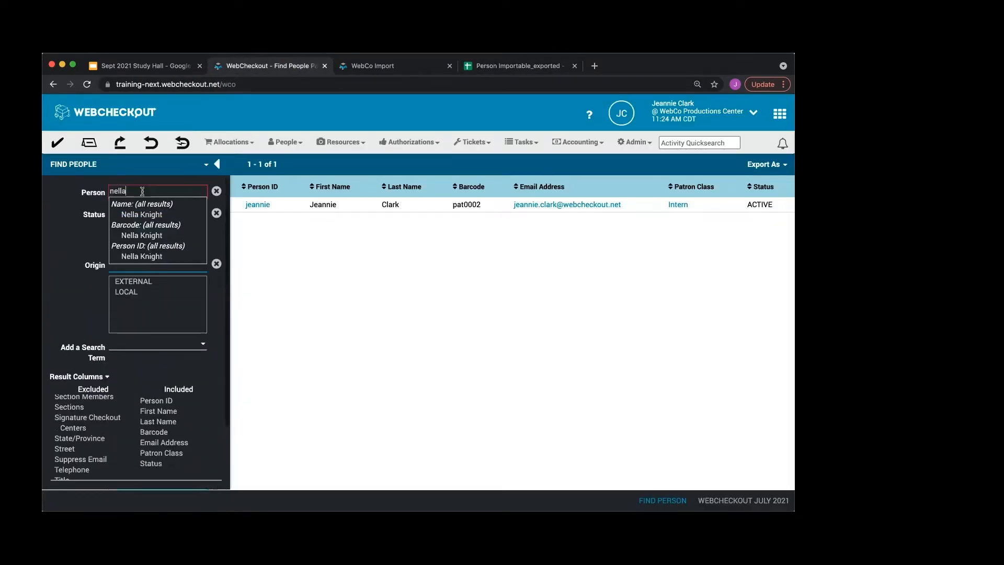
pyautogui.click(148, 183)
pyautogui.doubleClick(146, 189)
pyautogui.write('2021')
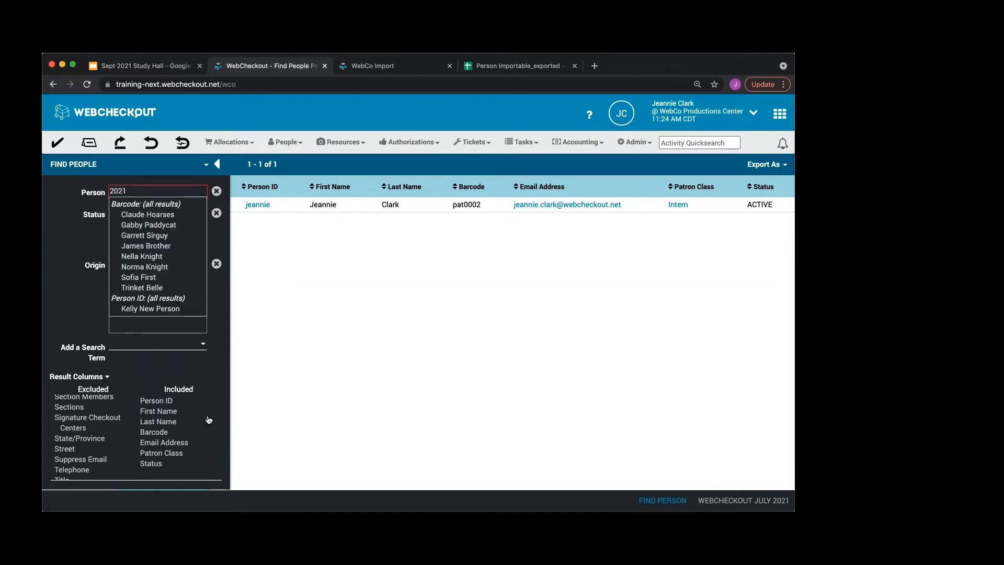
pyautogui.scroll(-3, 209, 419)
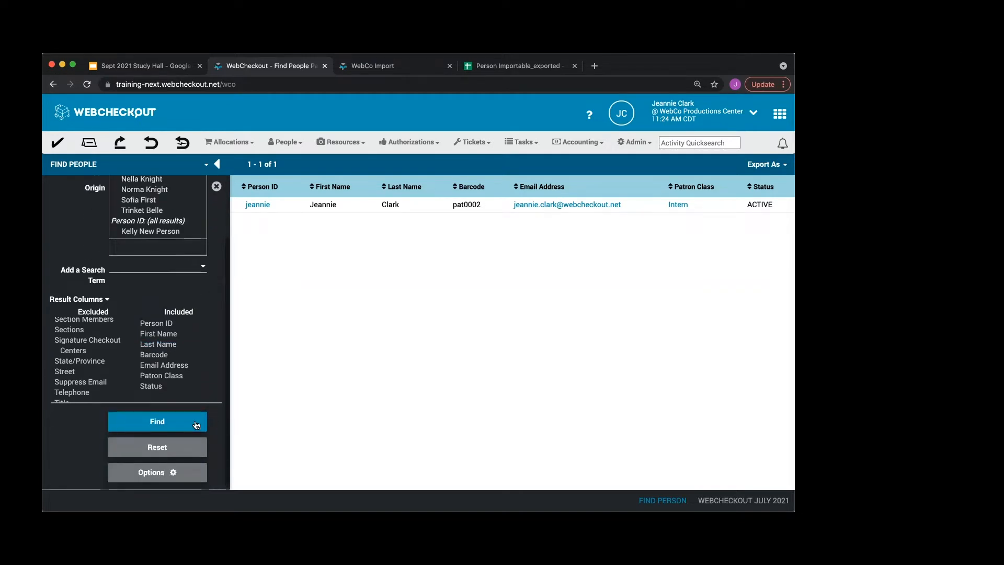
pyautogui.click(201, 424)
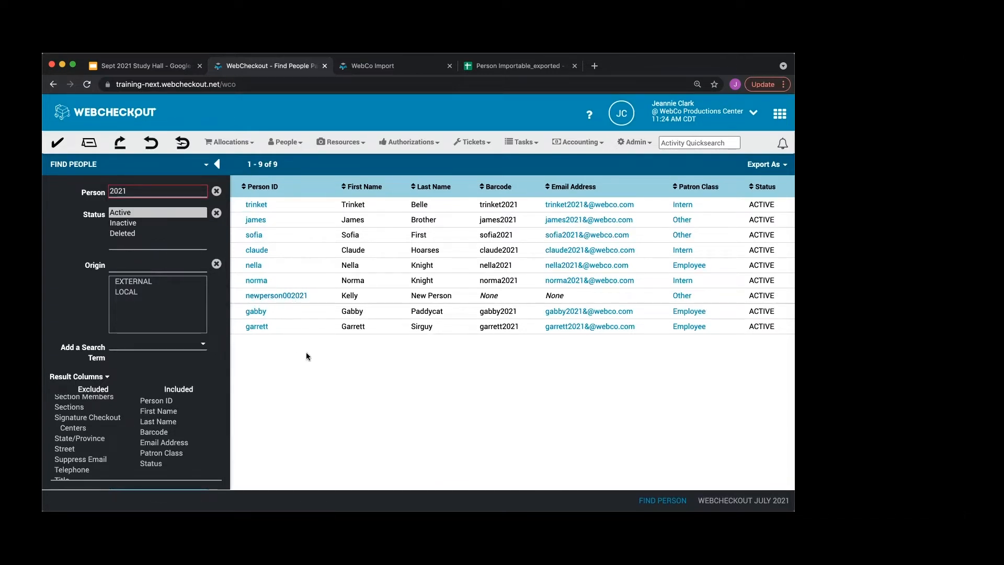
# - Return to WebCheckout Data Import and back up the WebCo database
pyautogui.click(481, 72)
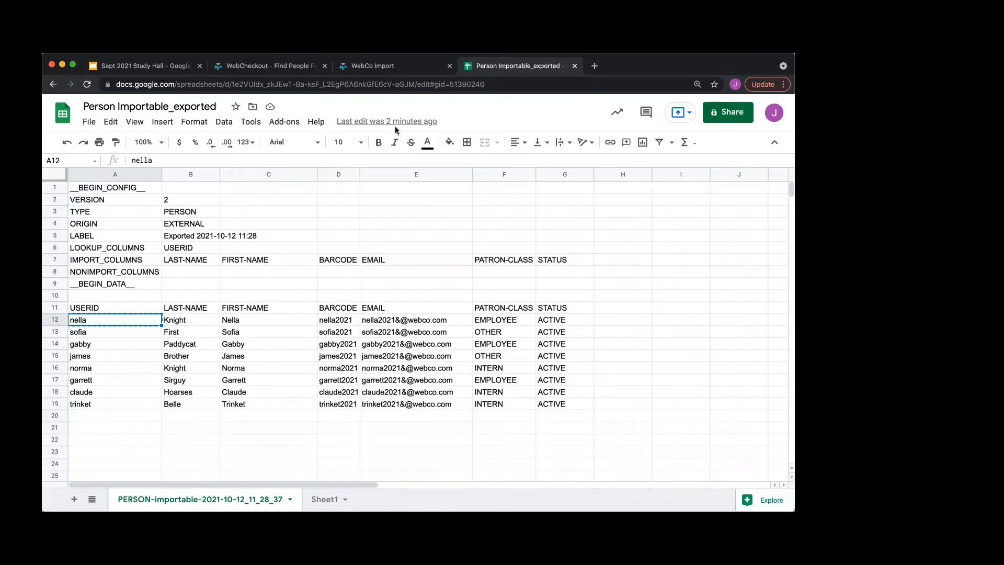
pyautogui.click(377, 66)
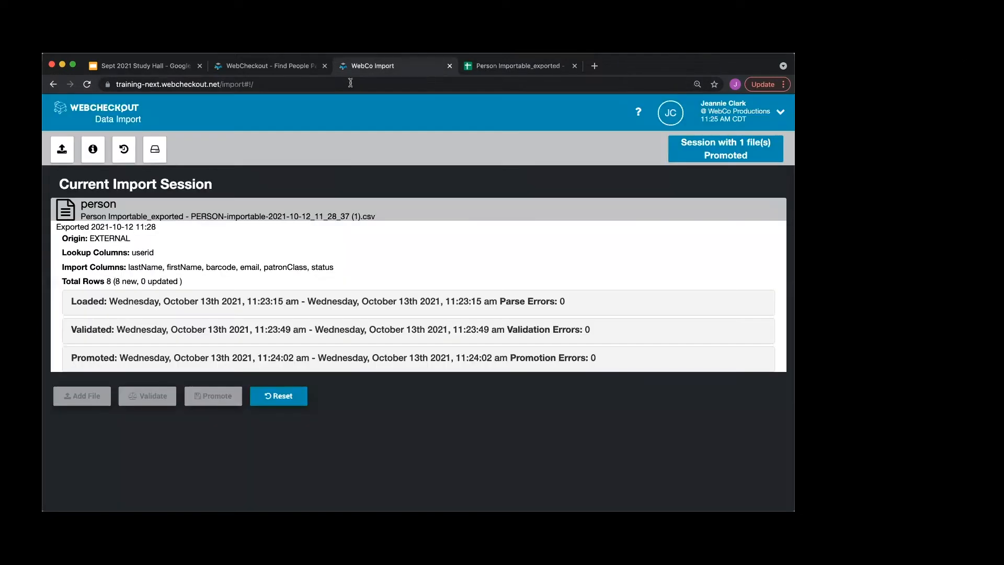
pyautogui.click(156, 151)
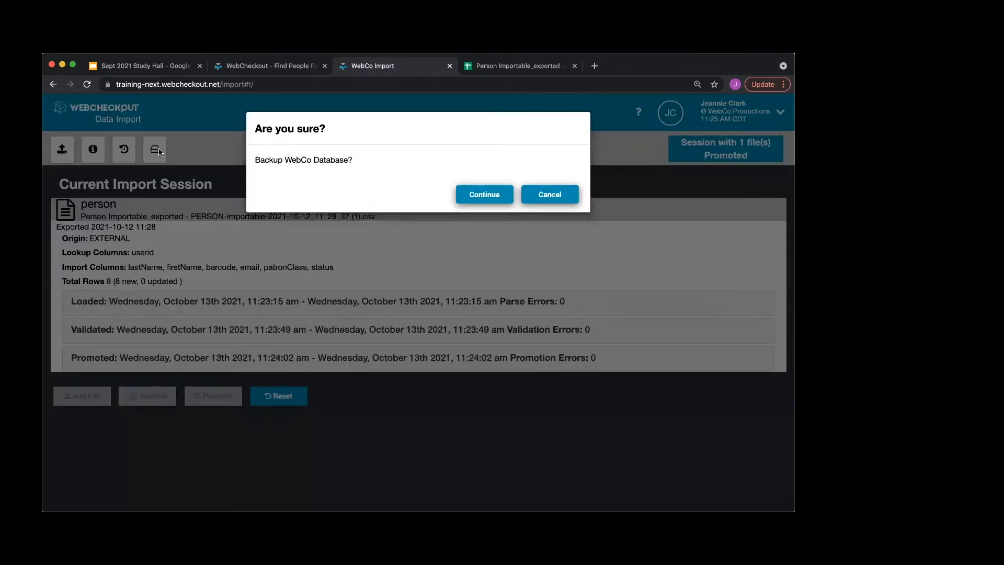
pyautogui.click(478, 195)
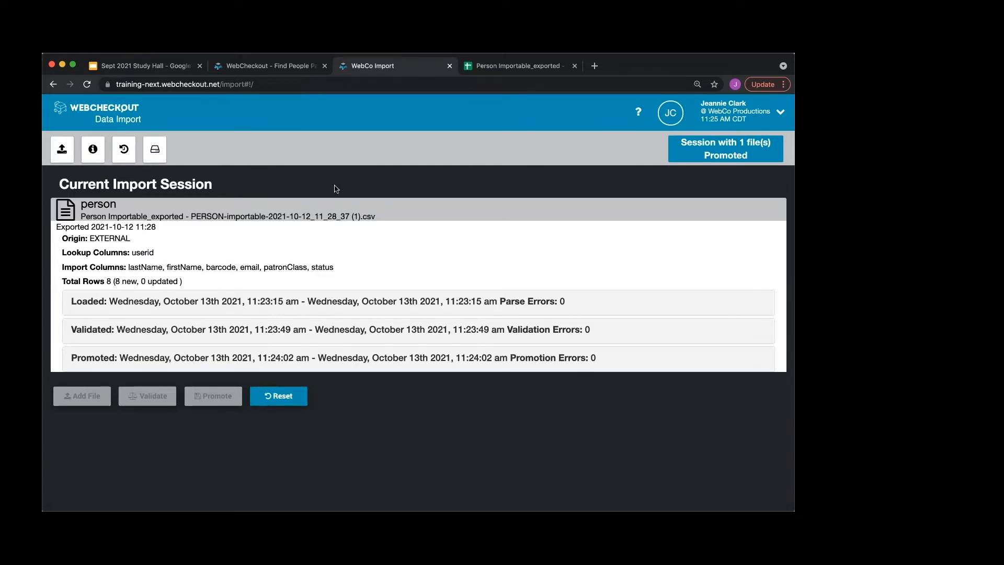
# - Switch to the WebCheckout people search, clear the 2021 person filter and find all active people
pyautogui.click(268, 66)
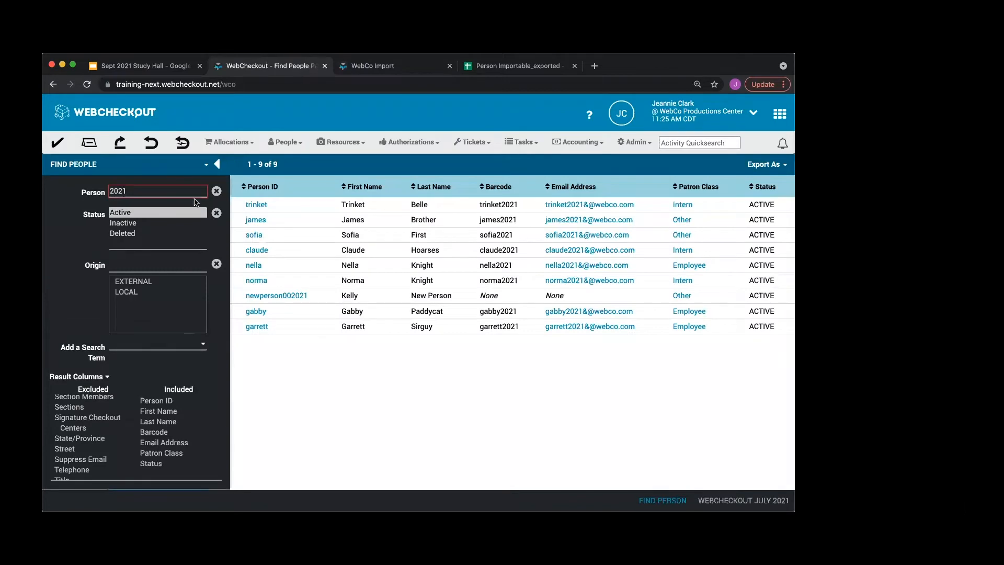
pyautogui.doubleClick(115, 192)
pyautogui.press('BackSpace')
pyautogui.scroll(-3, 156, 334)
pyautogui.click(153, 422)
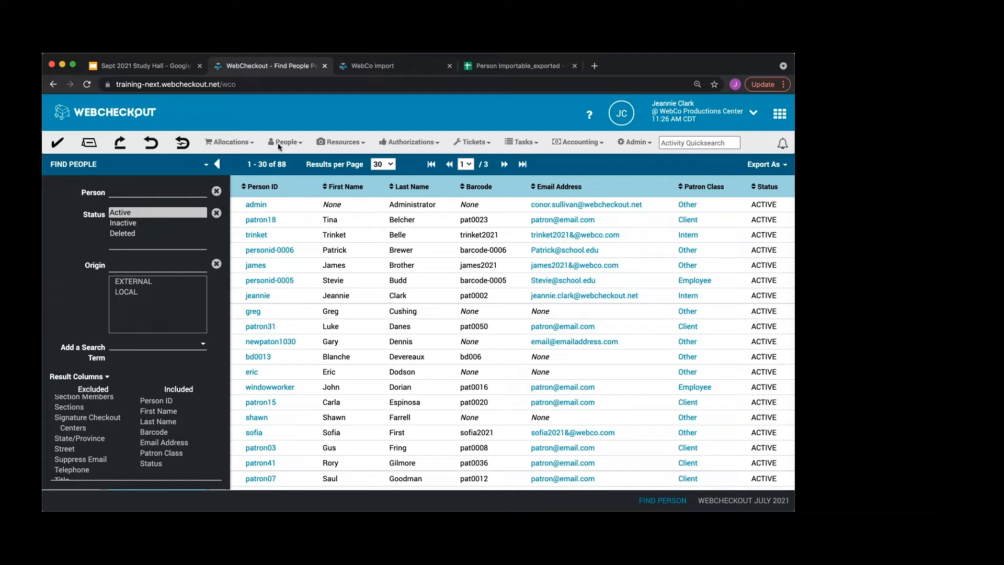
# - Switch to the Sept 2021 Study Hall presentation and advance from File Requirements to the Optional Configuration Fields slide
pyautogui.click(124, 68)
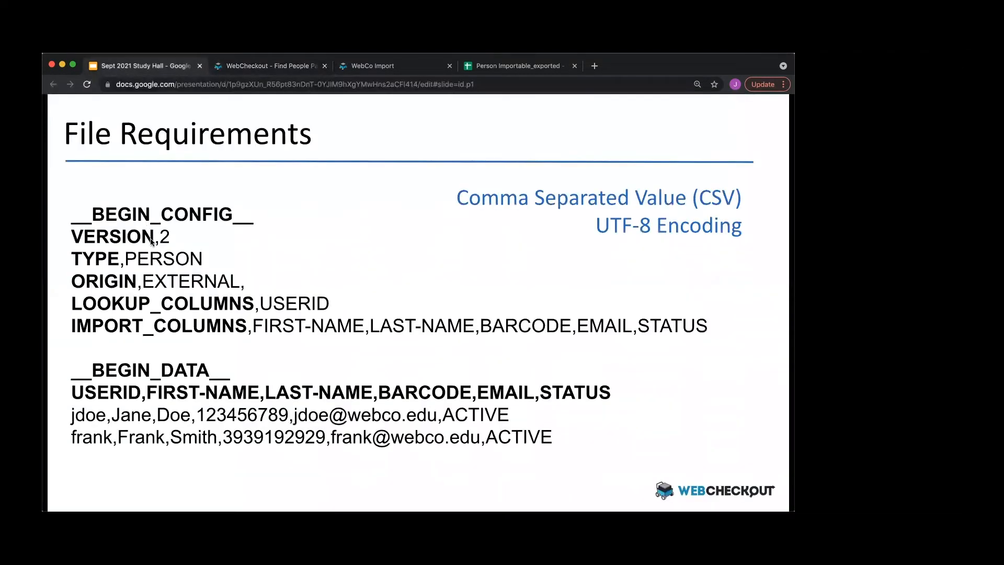
pyautogui.press('Right')
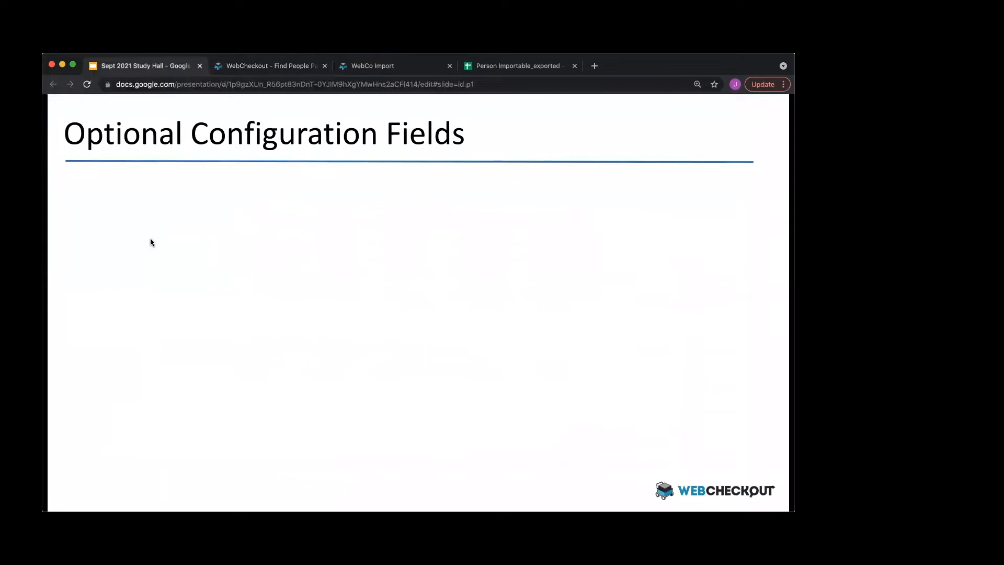